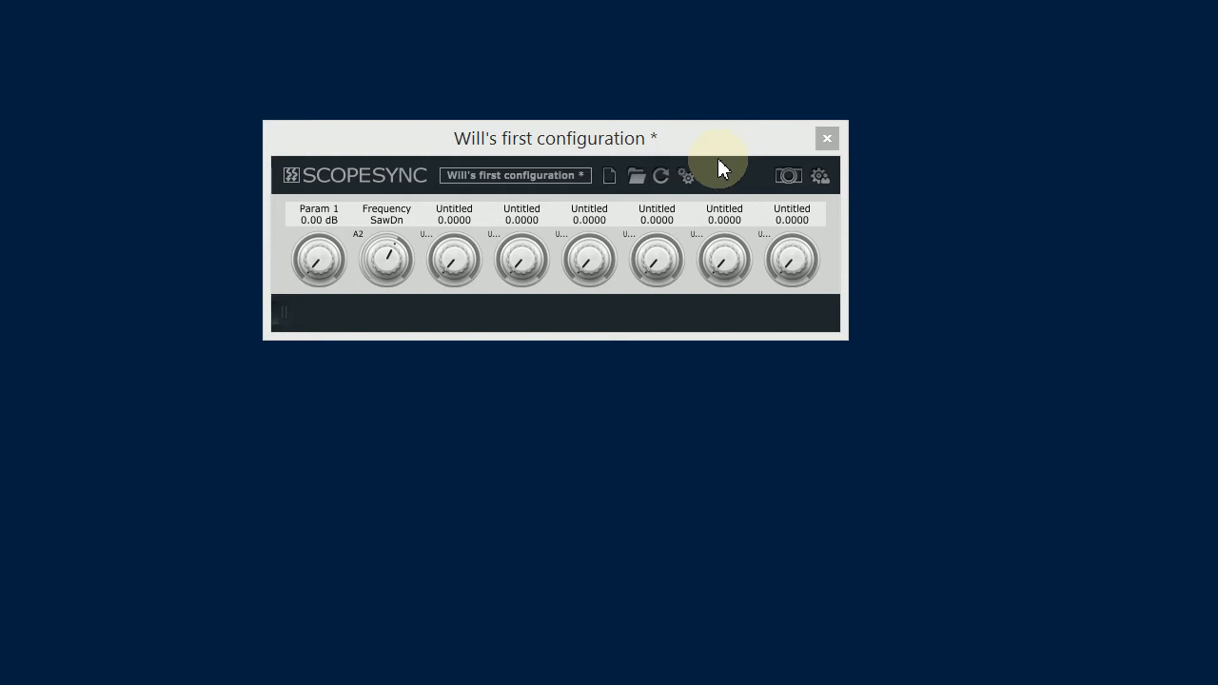
# - Change the configuration's layout to BCF2000 from the ScopeSync library set and reposition the resulting control window so more of it fits on screen
pyautogui.click(686, 176)
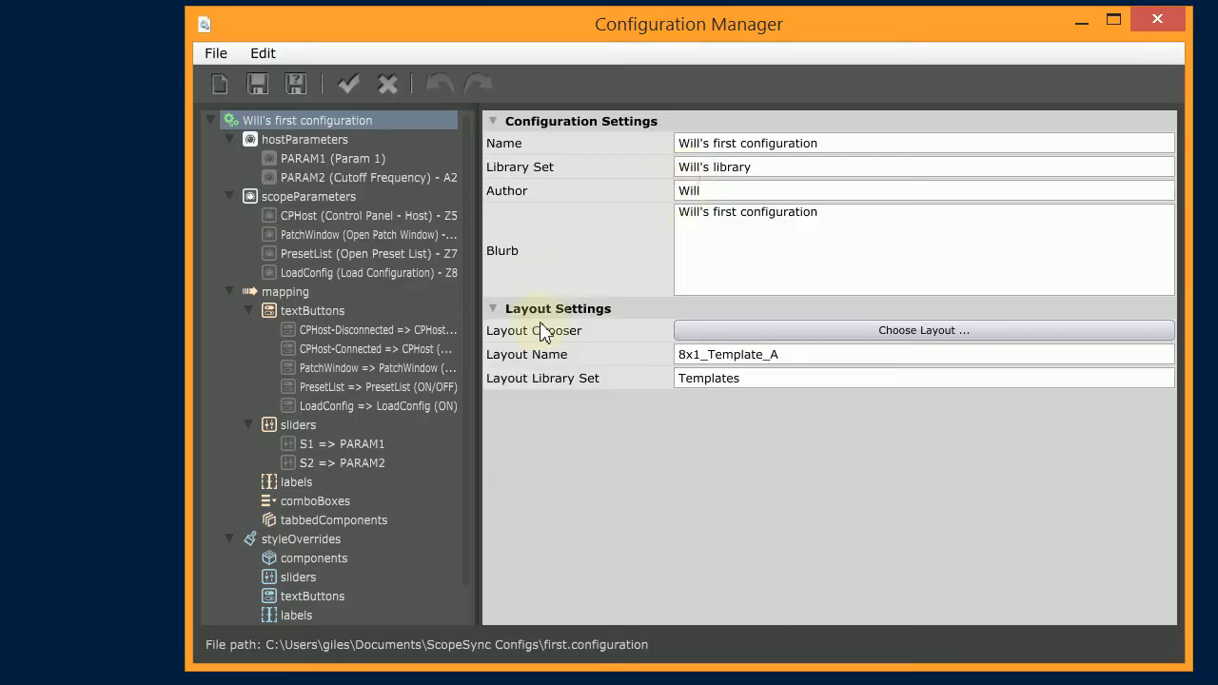
pyautogui.click(892, 335)
pyautogui.scroll(-2, 487, 371)
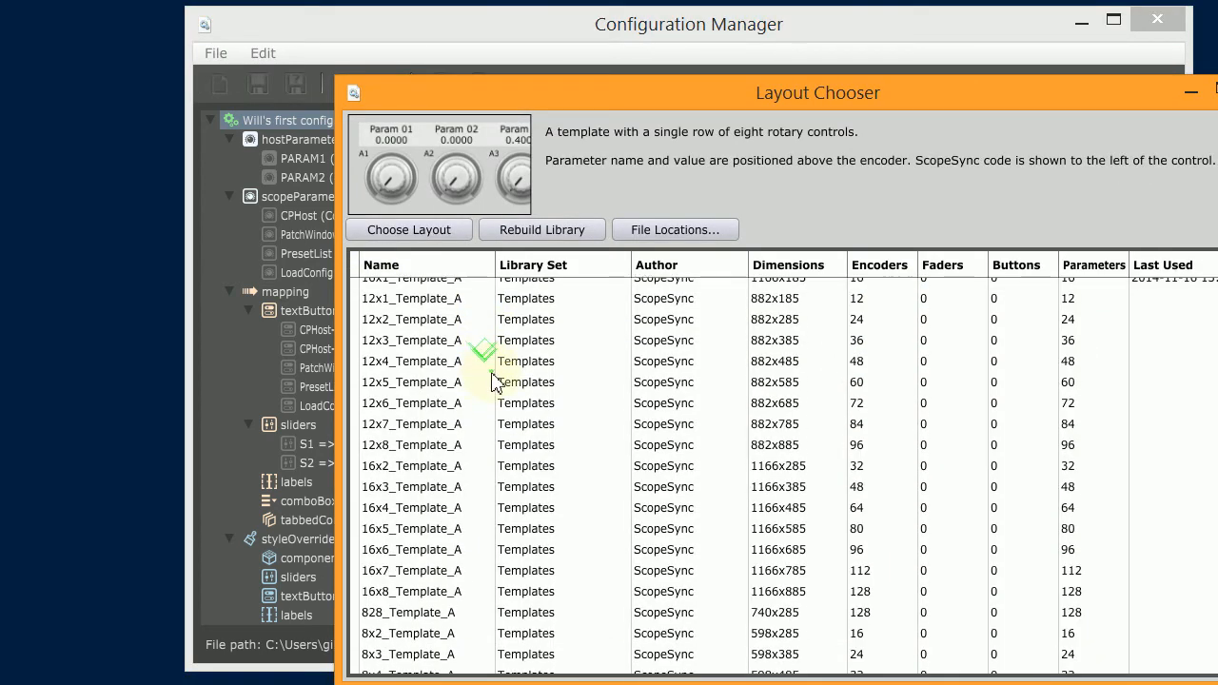
pyautogui.scroll(-4, 353, 584)
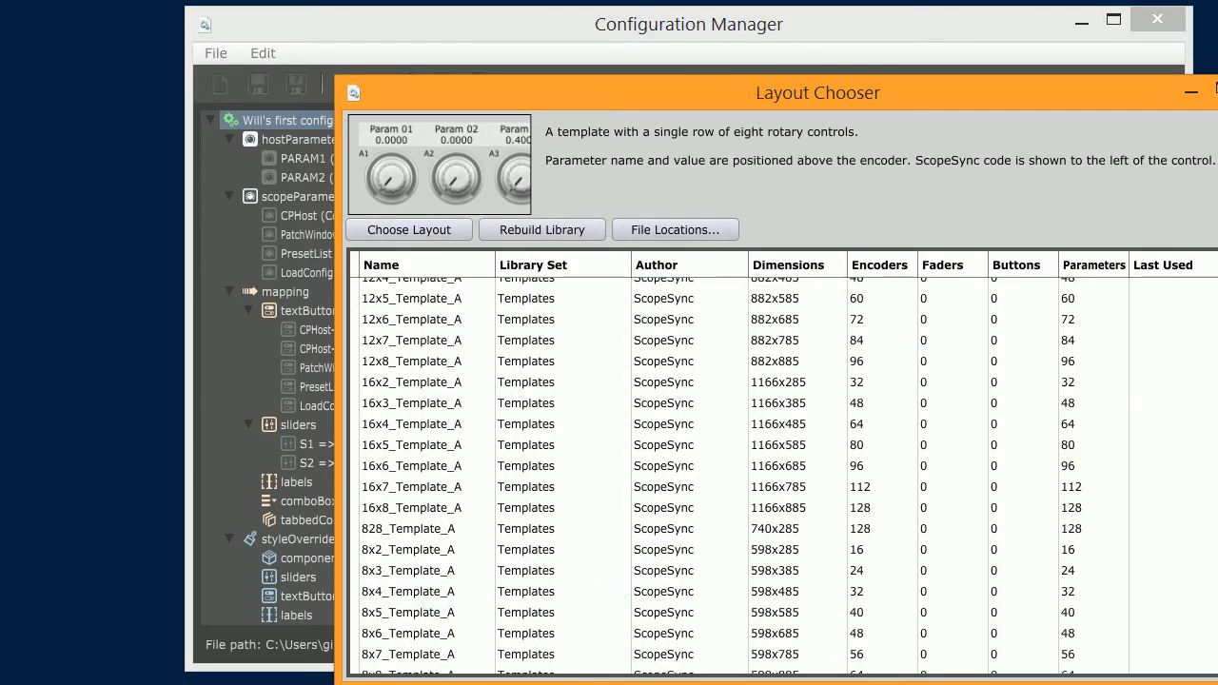
pyautogui.scroll(-3, 381, 590)
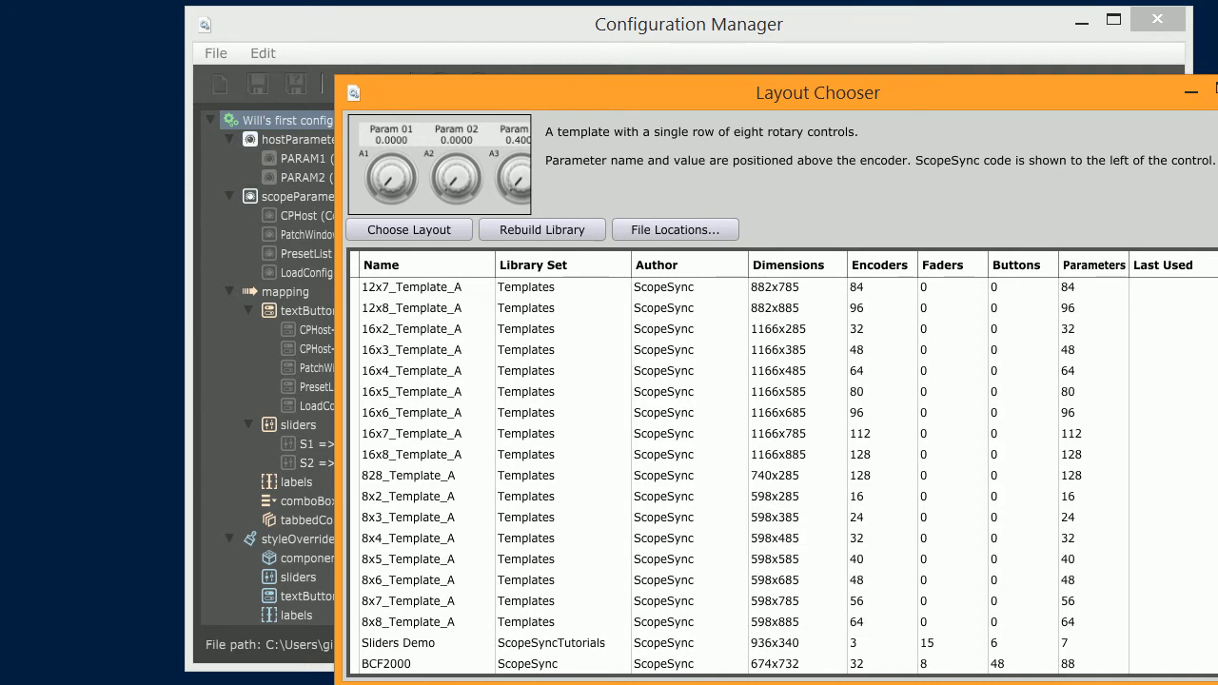
pyautogui.doubleClick(397, 665)
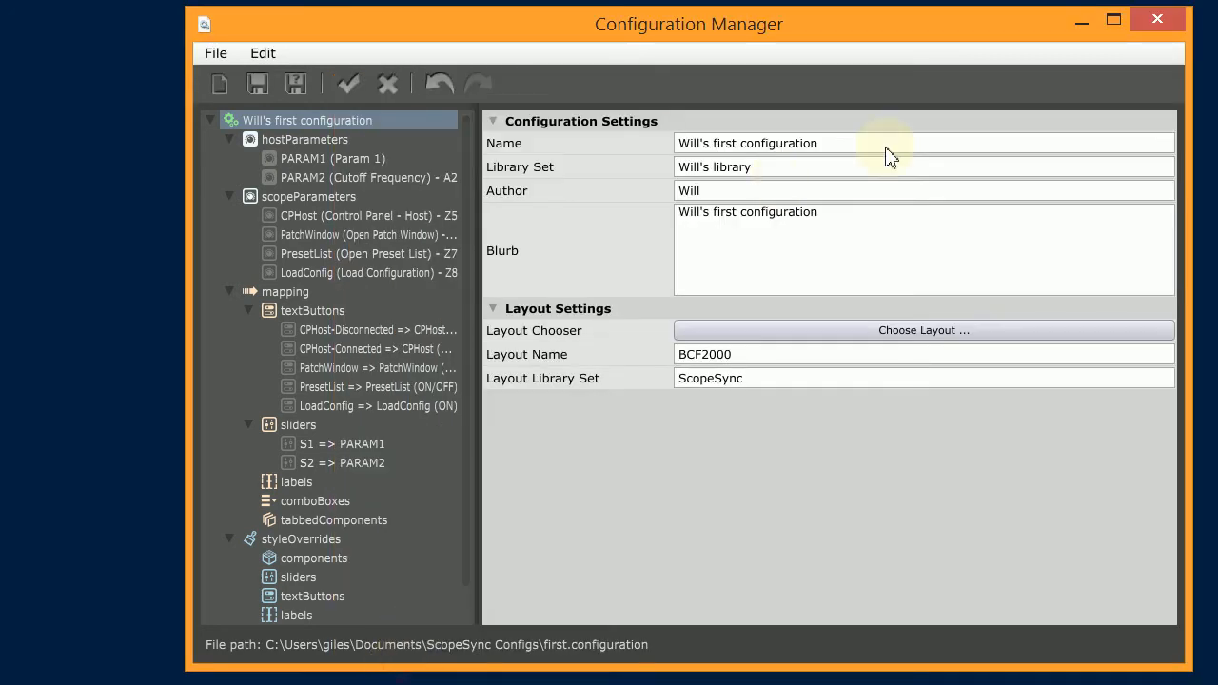
pyautogui.click(1154, 24)
pyautogui.moveTo(649, 123); pyautogui.dragTo(637, 29)
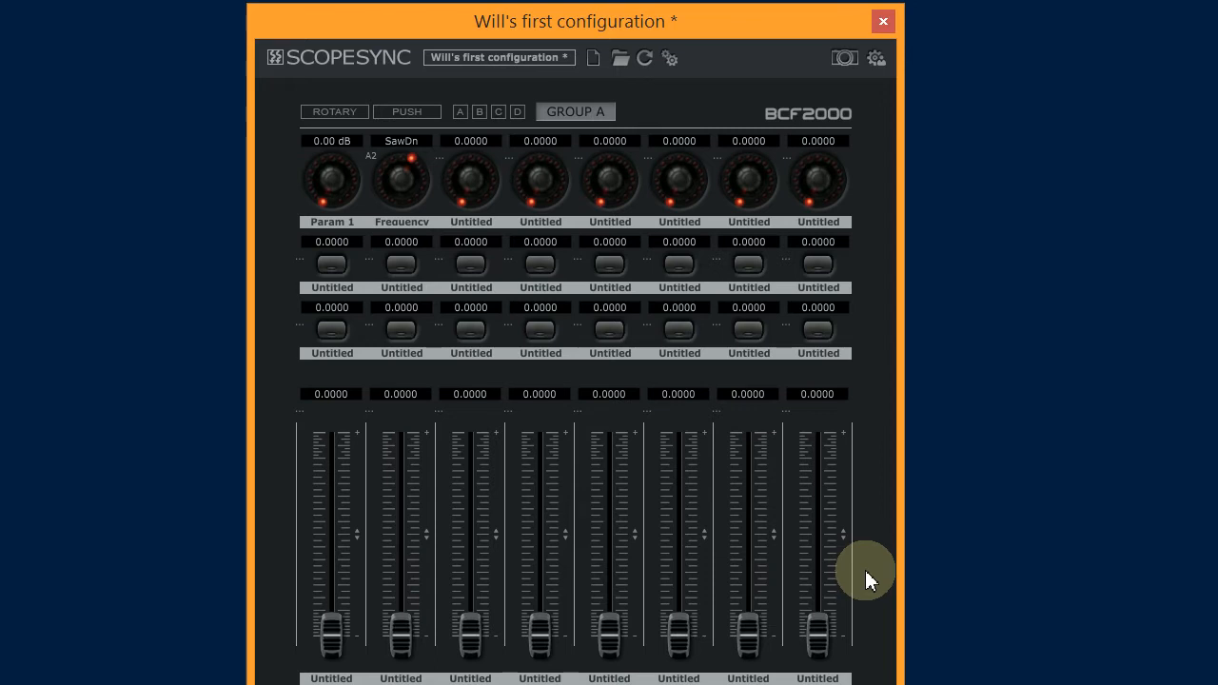
# - Try the discrete settings of the Frequency rotary (A2) and examine the list of values in its parameter definition
pyautogui.moveTo(400, 185); pyautogui.dragTo(408, 212)
pyautogui.rightClick(405, 186)
pyautogui.click(463, 259)
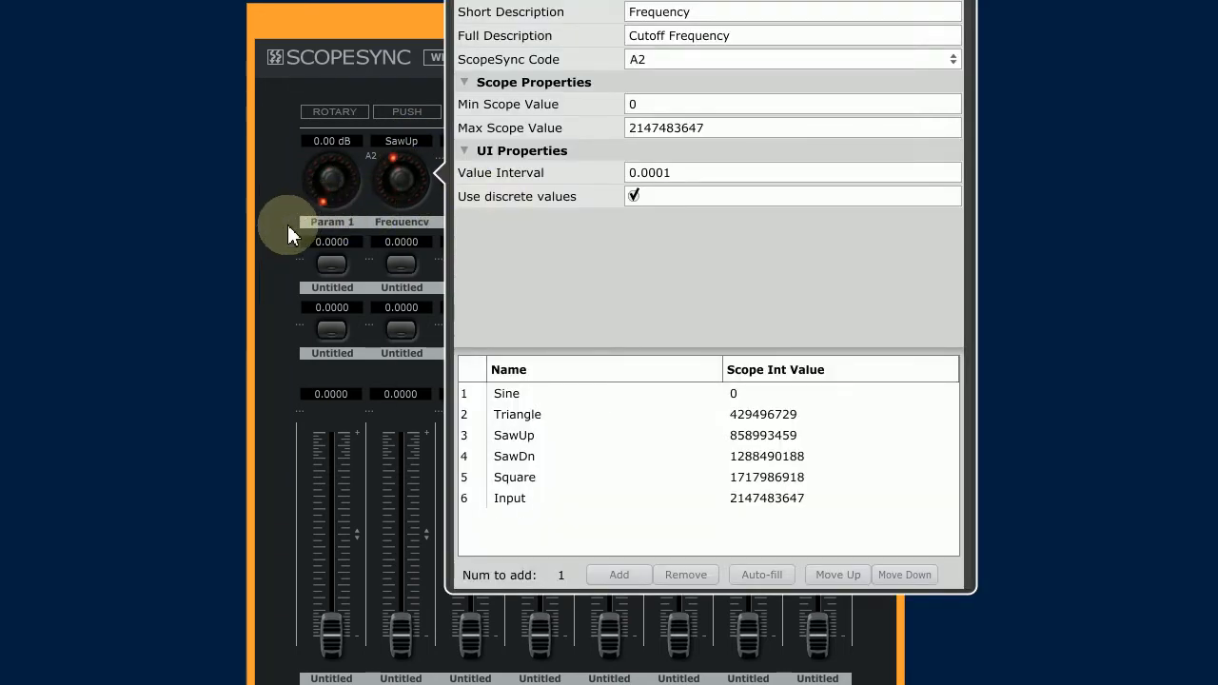
pyautogui.click(288, 225)
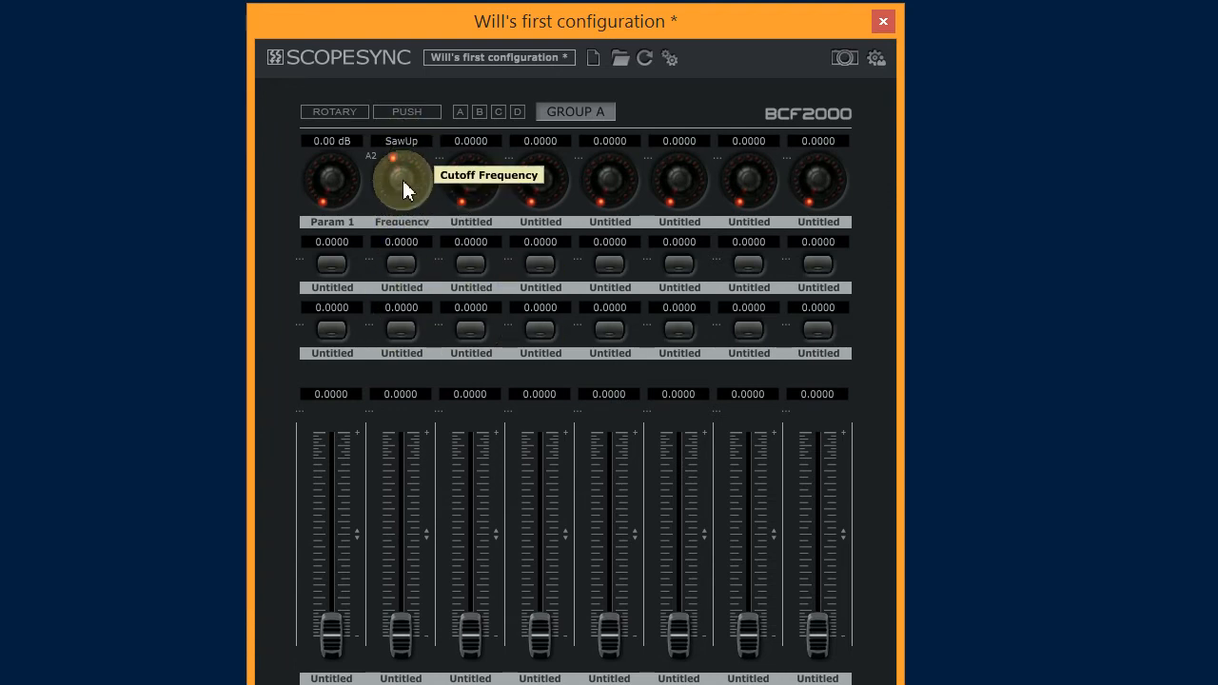
pyautogui.moveTo(405, 190); pyautogui.dragTo(421, 112)
pyautogui.moveTo(421, 202); pyautogui.dragTo(449, 139)
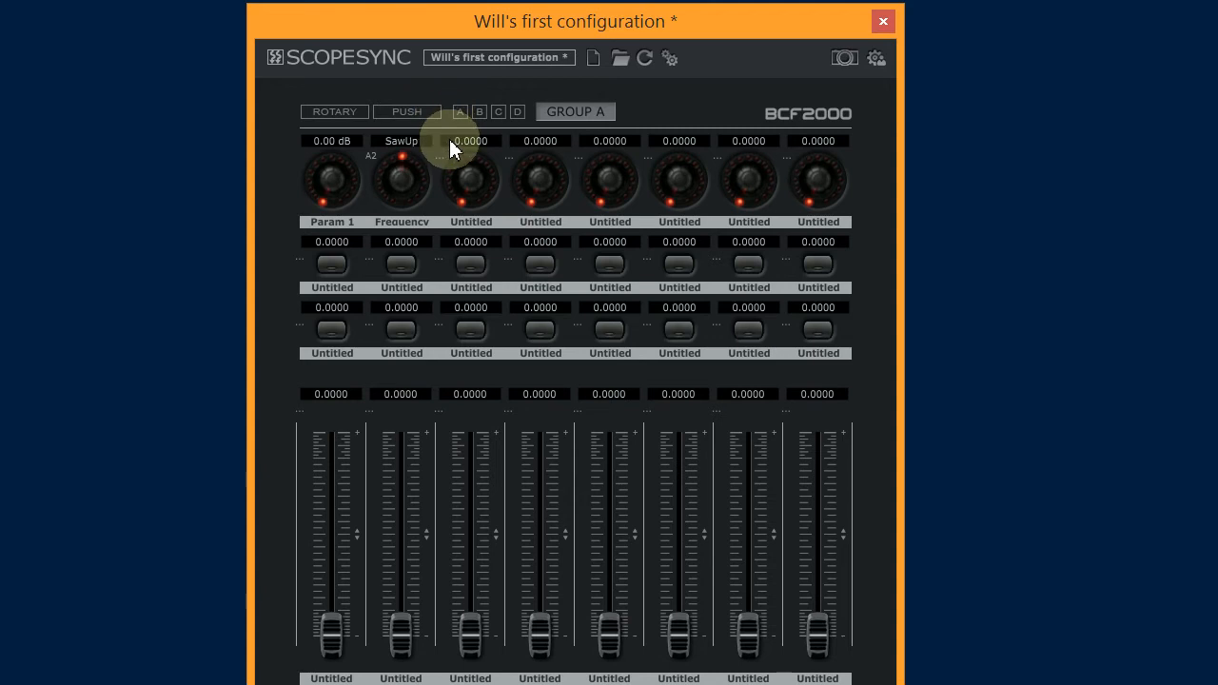
# - Map the upper button below the Frequency rotary to PARAM2 (Cutoff Frequency) with the Increment (Wrap-around) mapping type
pyautogui.rightClick(406, 263)
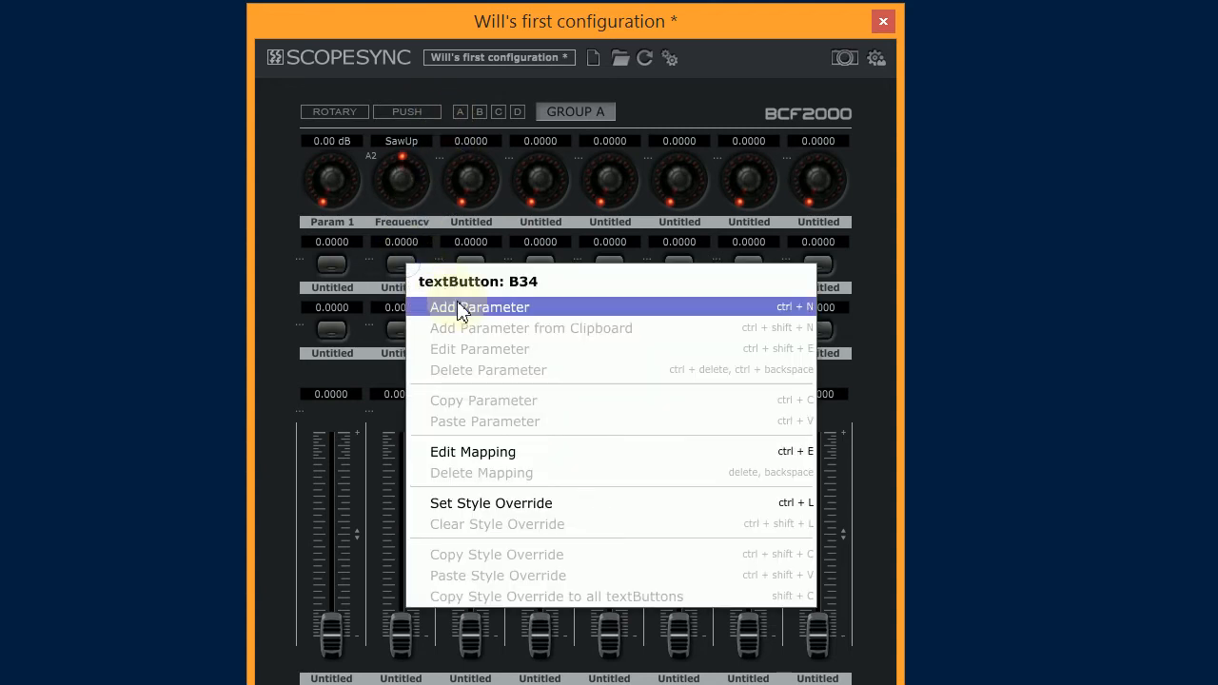
pyautogui.click(501, 454)
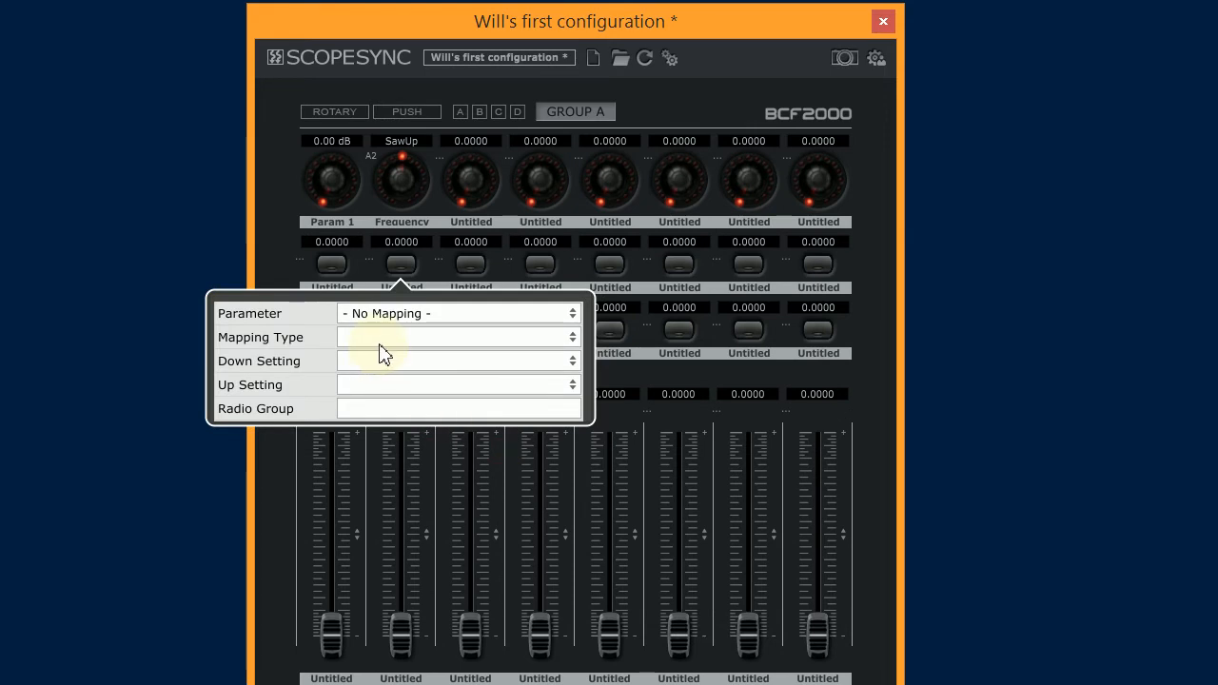
pyautogui.click(417, 314)
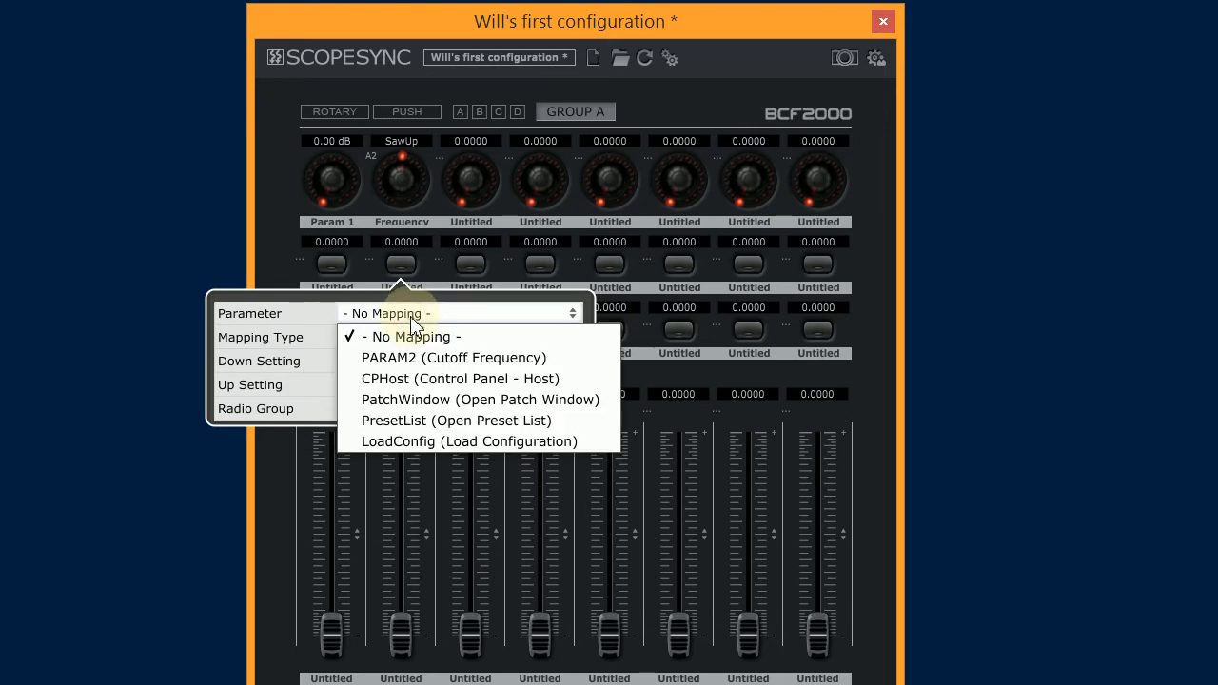
pyautogui.click(442, 362)
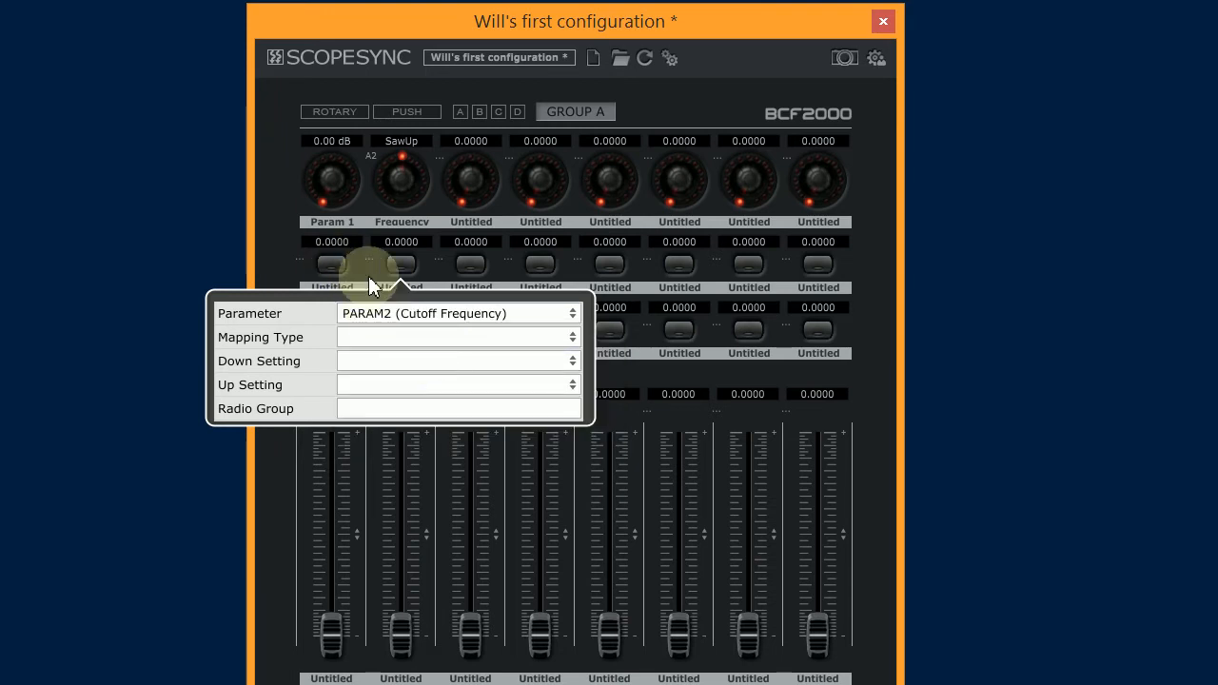
pyautogui.click(403, 342)
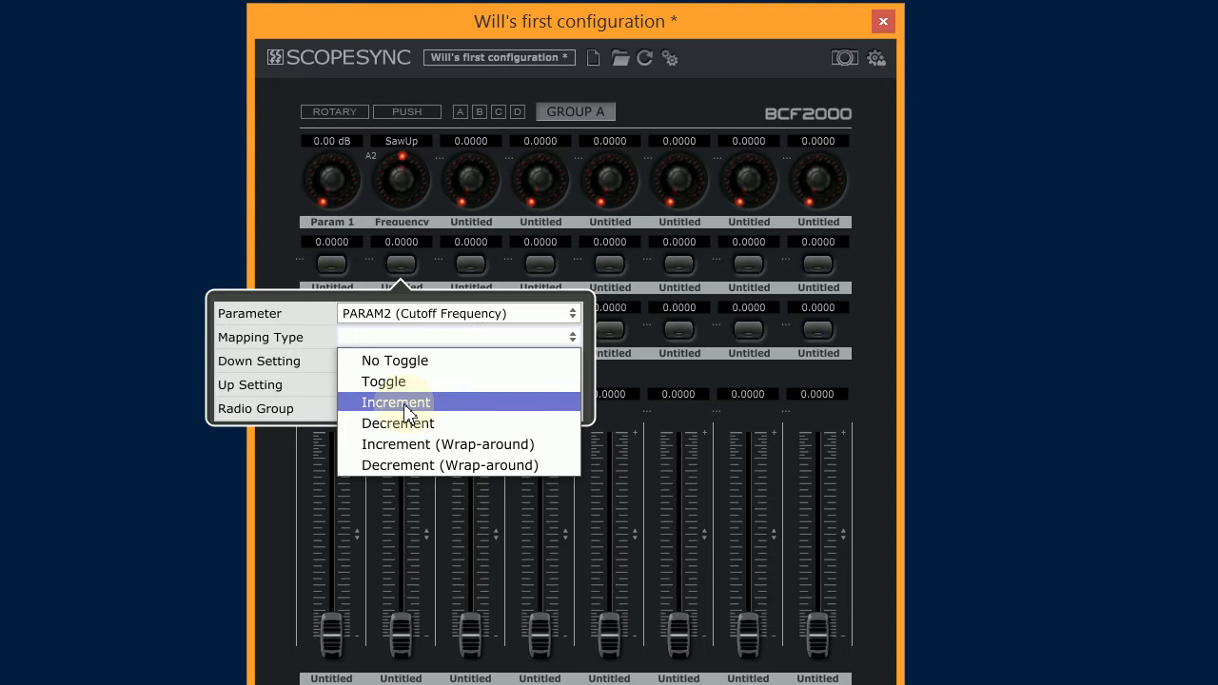
pyautogui.click(455, 445)
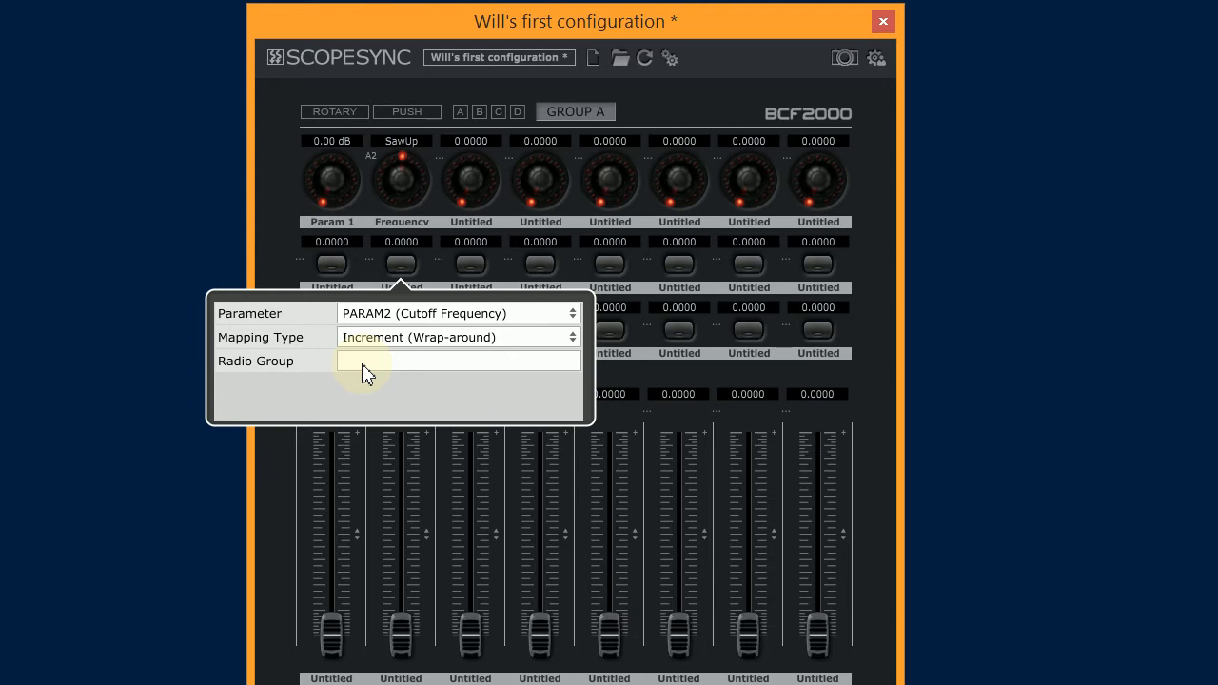
pyautogui.click(277, 262)
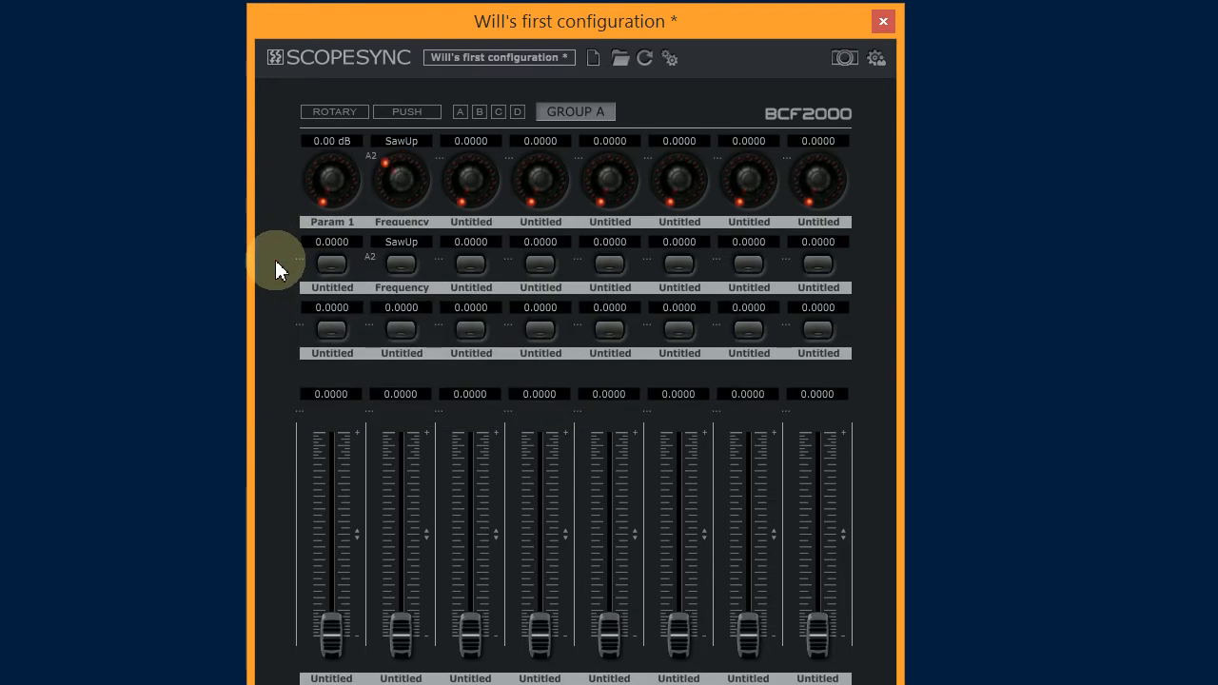
# - Test the newly mapped upper Frequency button by stepping repeatedly through the parameter's waveform settings
pyautogui.click(402, 268)
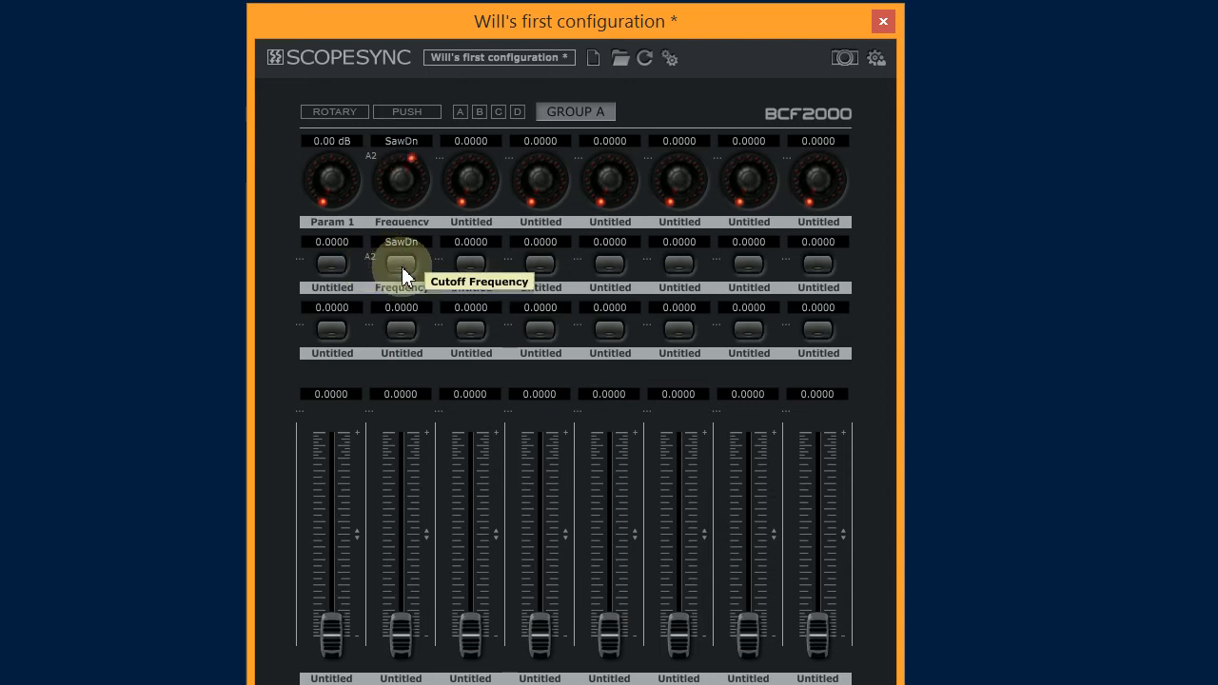
pyautogui.click(403, 268)
pyautogui.click(402, 269)
pyautogui.click(403, 268)
pyautogui.click(403, 268)
pyautogui.click(402, 270)
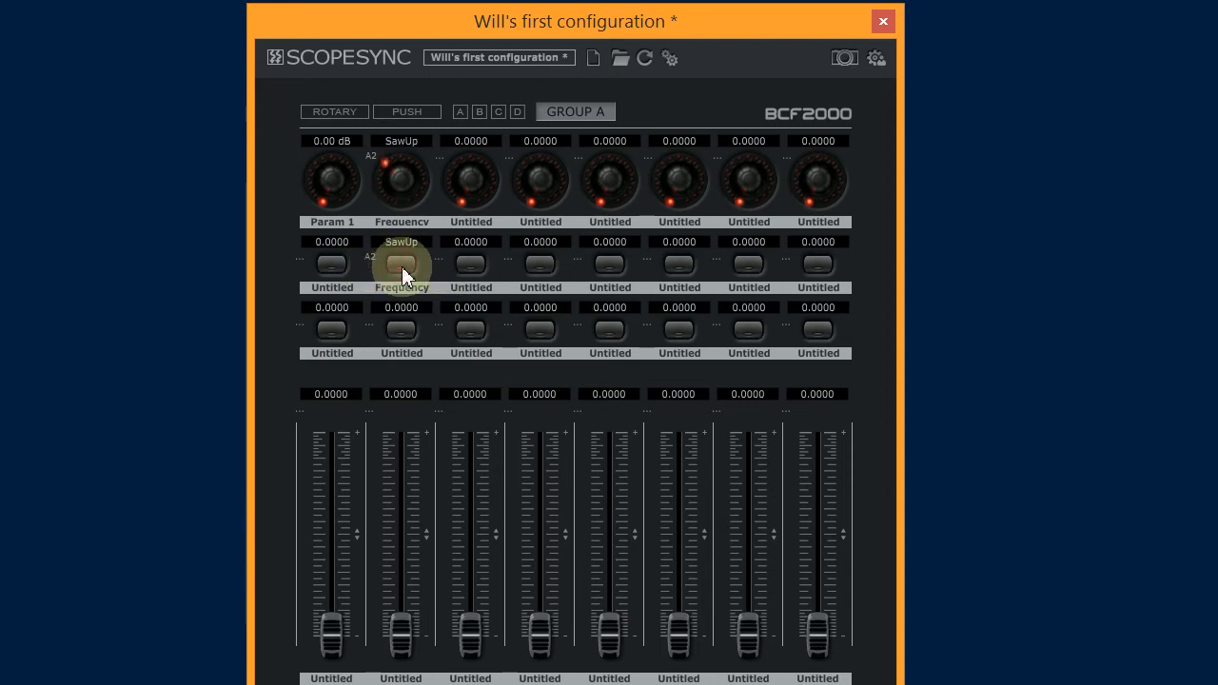
pyautogui.click(403, 271)
pyautogui.click(402, 271)
pyautogui.click(403, 270)
pyautogui.click(402, 270)
pyautogui.click(402, 270)
pyautogui.click(402, 270)
pyautogui.click(402, 270)
pyautogui.click(403, 271)
pyautogui.click(402, 270)
pyautogui.click(402, 270)
pyautogui.click(402, 271)
pyautogui.click(402, 270)
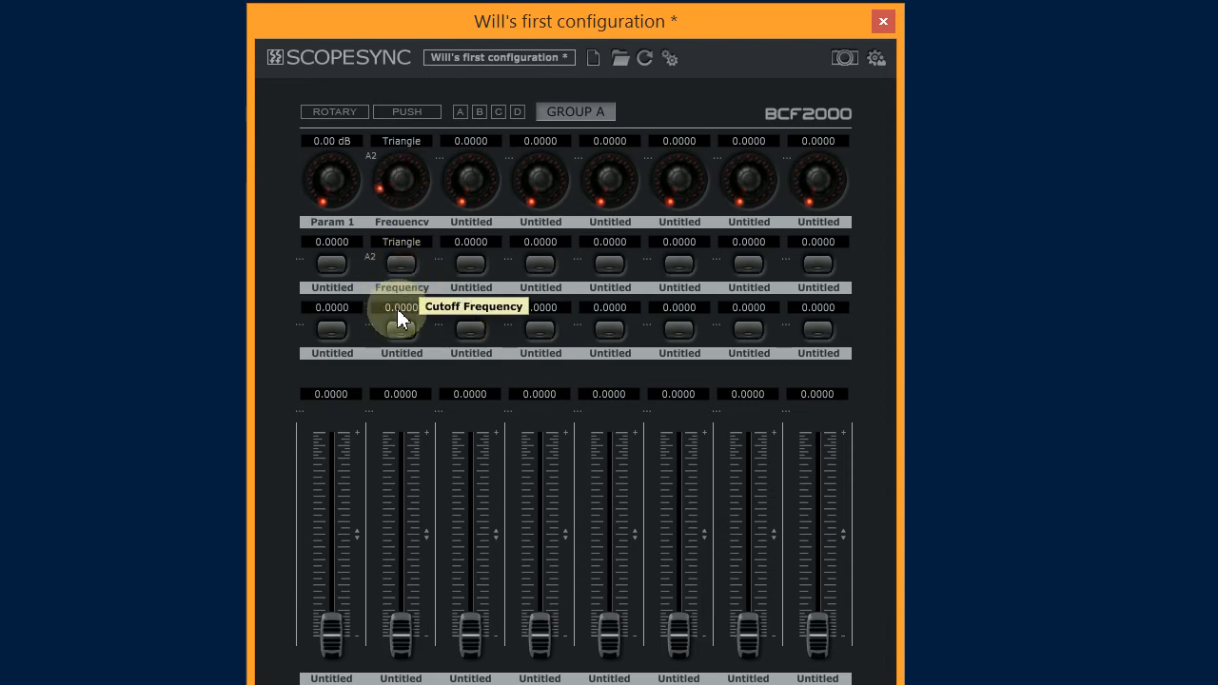
# - Edit the parameter of the second rotary and set its short description to "Osc Type"
pyautogui.rightClick(395, 178)
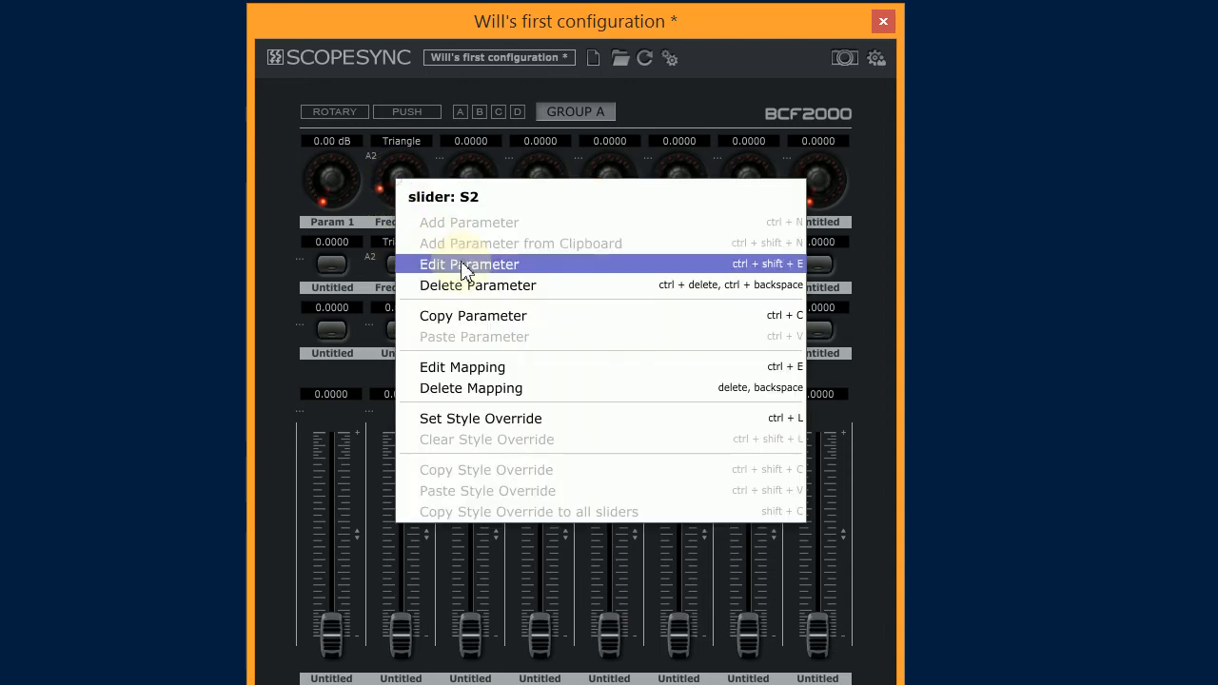
pyautogui.click(463, 265)
pyautogui.click(713, 19)
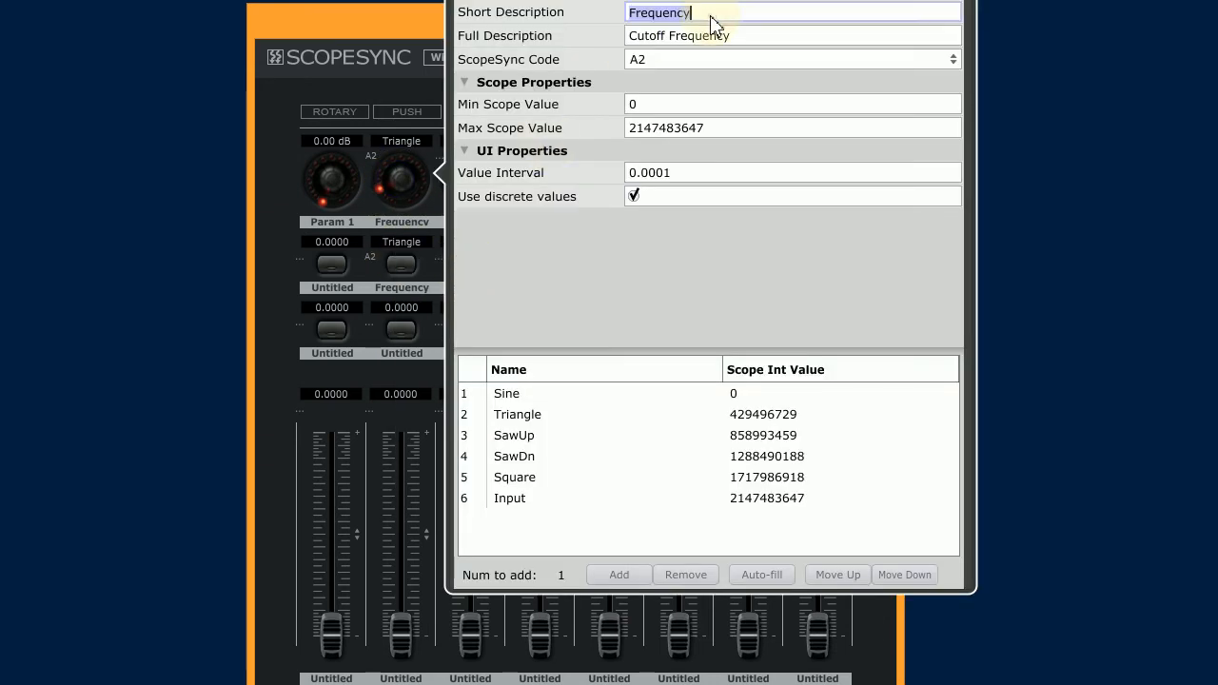
pyautogui.write('Osc tYP')
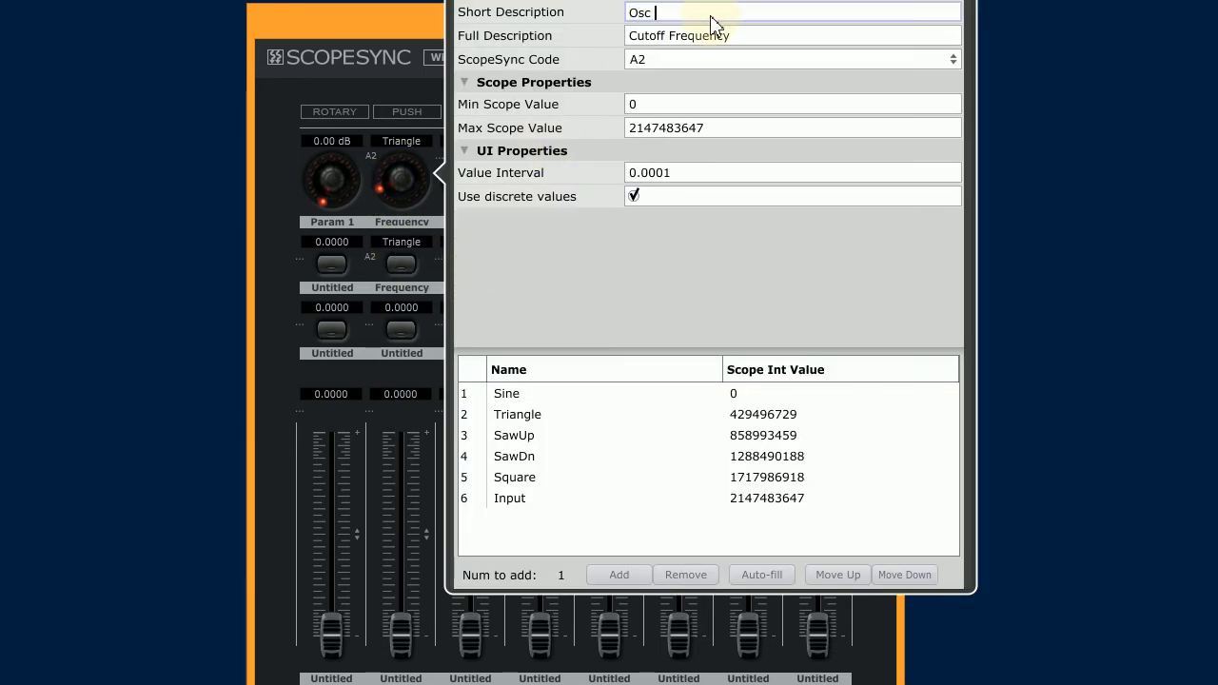
pyautogui.press('BackSpace')
pyautogui.press('BackSpace')
pyautogui.press('BackSpace')
pyautogui.write('Typ')
pyautogui.press('Return')
# - Set the same parameter's full description to "Oscillator Type" and finish editing it
pyautogui.press('Tab')
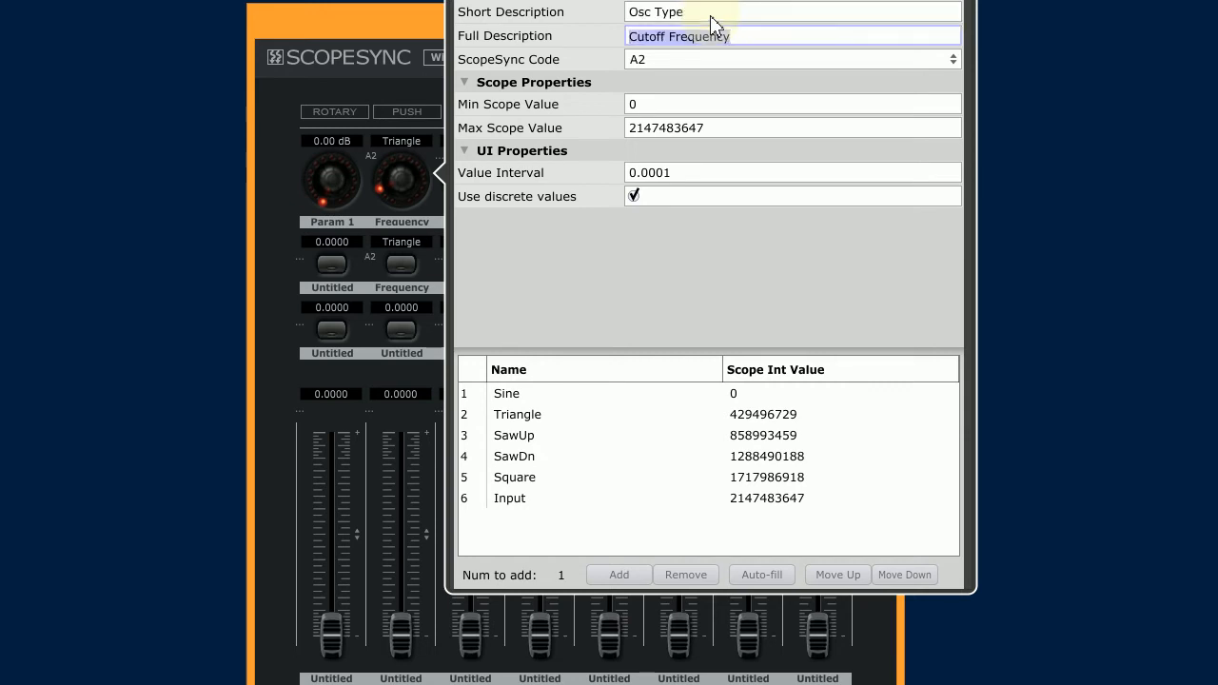
pyautogui.write('Osc Type')
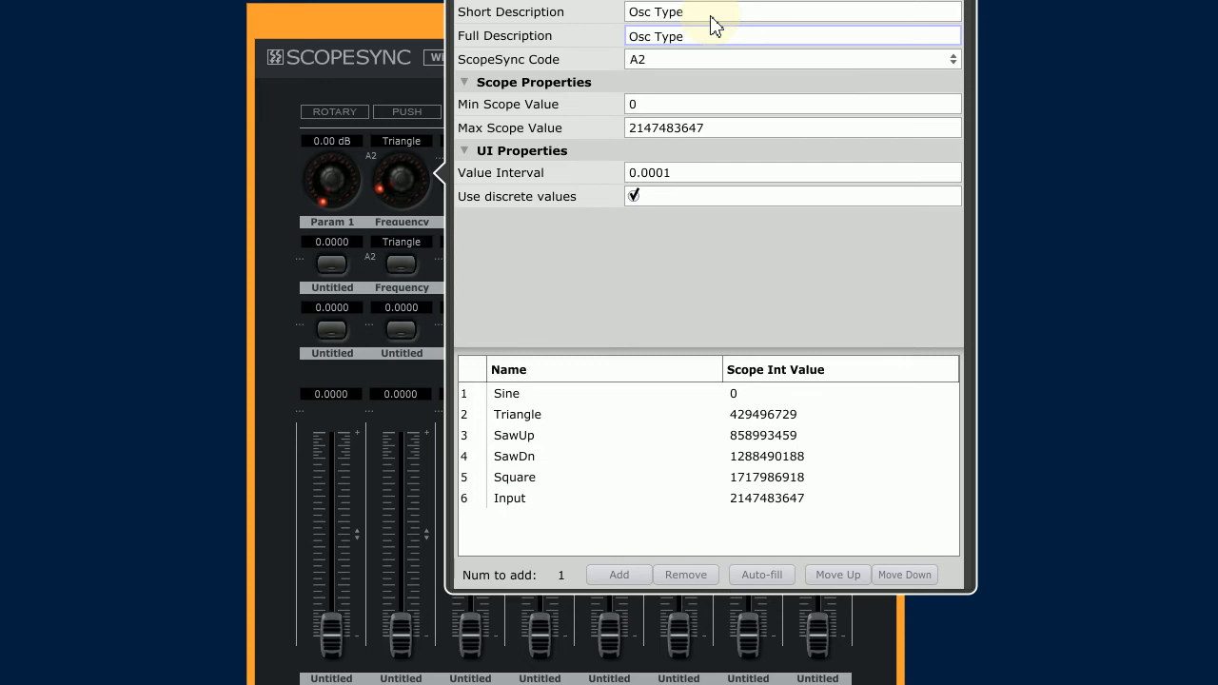
pyautogui.write('illator')
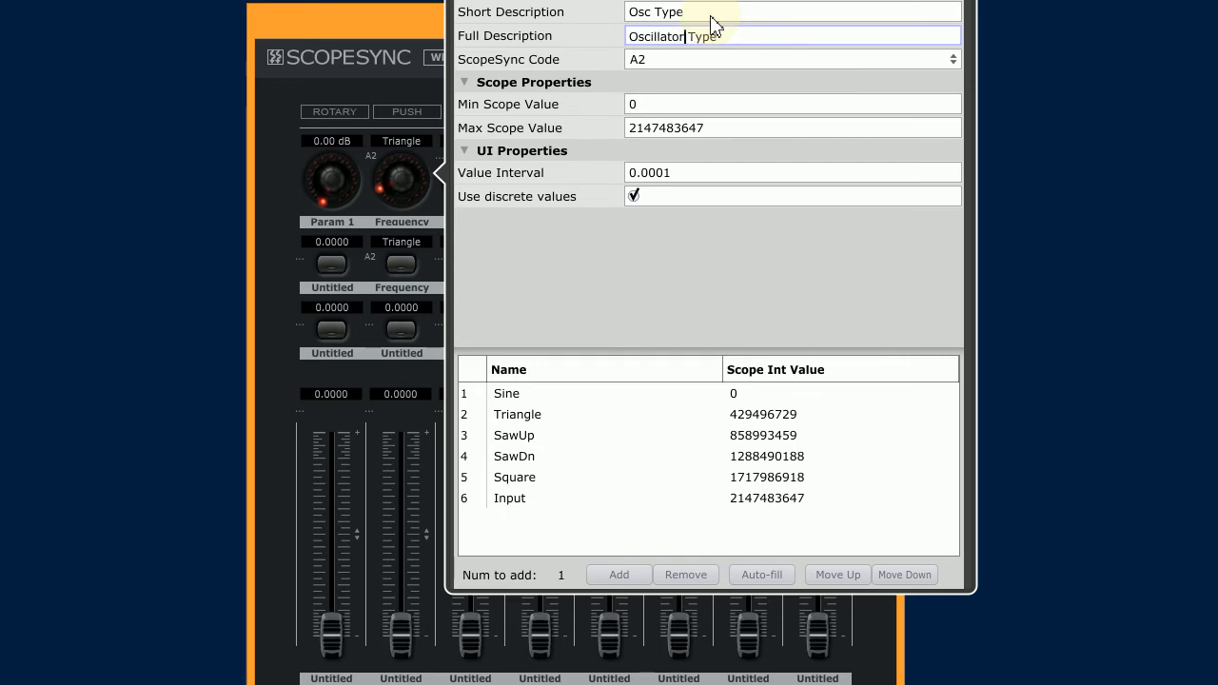
pyautogui.press('Return')
pyautogui.click(274, 214)
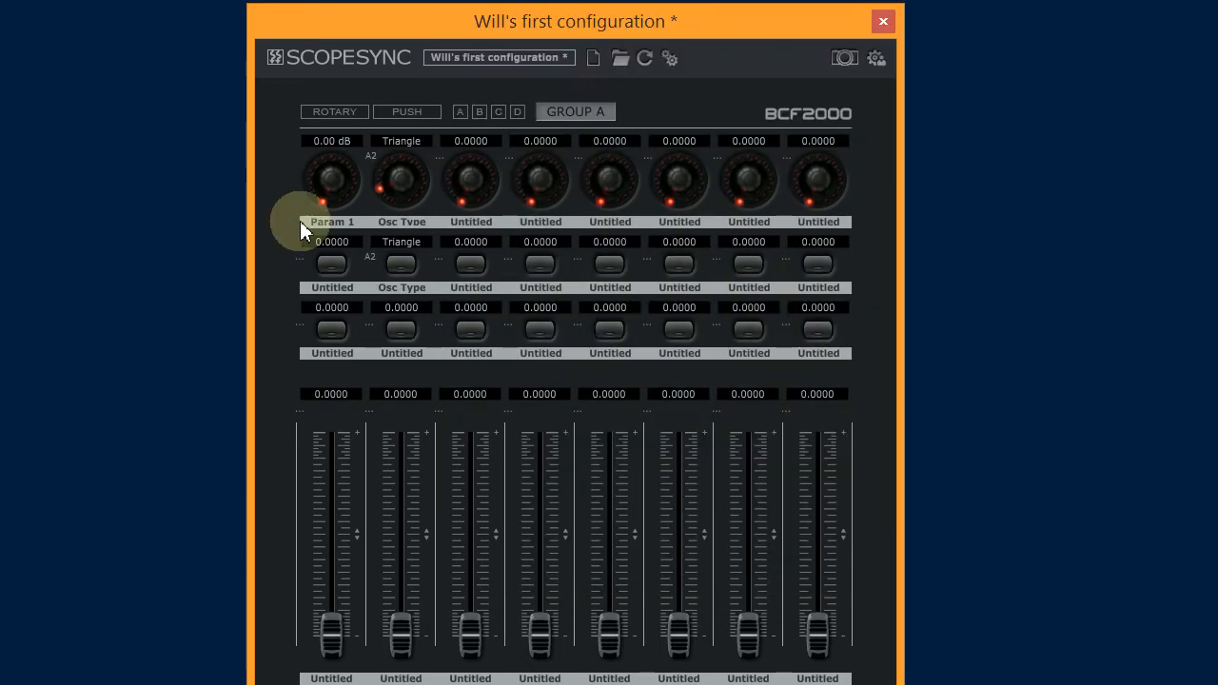
# - Map the lower button in the Osc Type column to PARAM2 (Oscillator Type) with the Decrement (Wrap-around) mapping type
pyautogui.rightClick(401, 329)
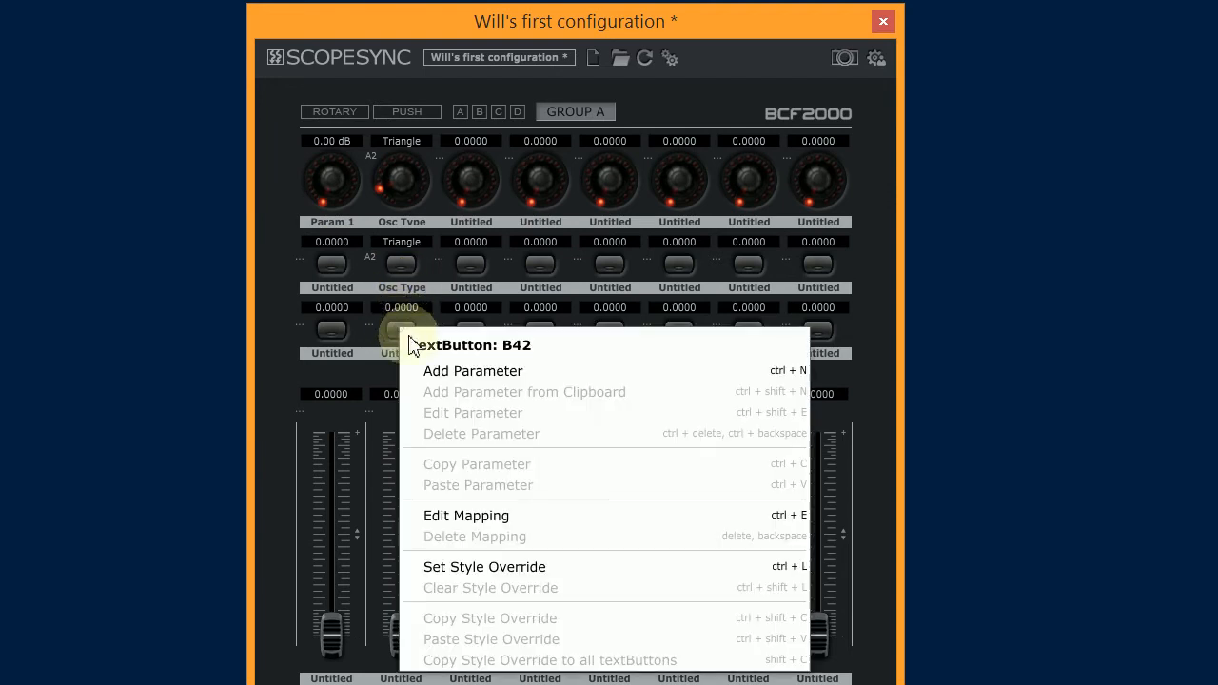
pyautogui.click(449, 514)
pyautogui.click(444, 380)
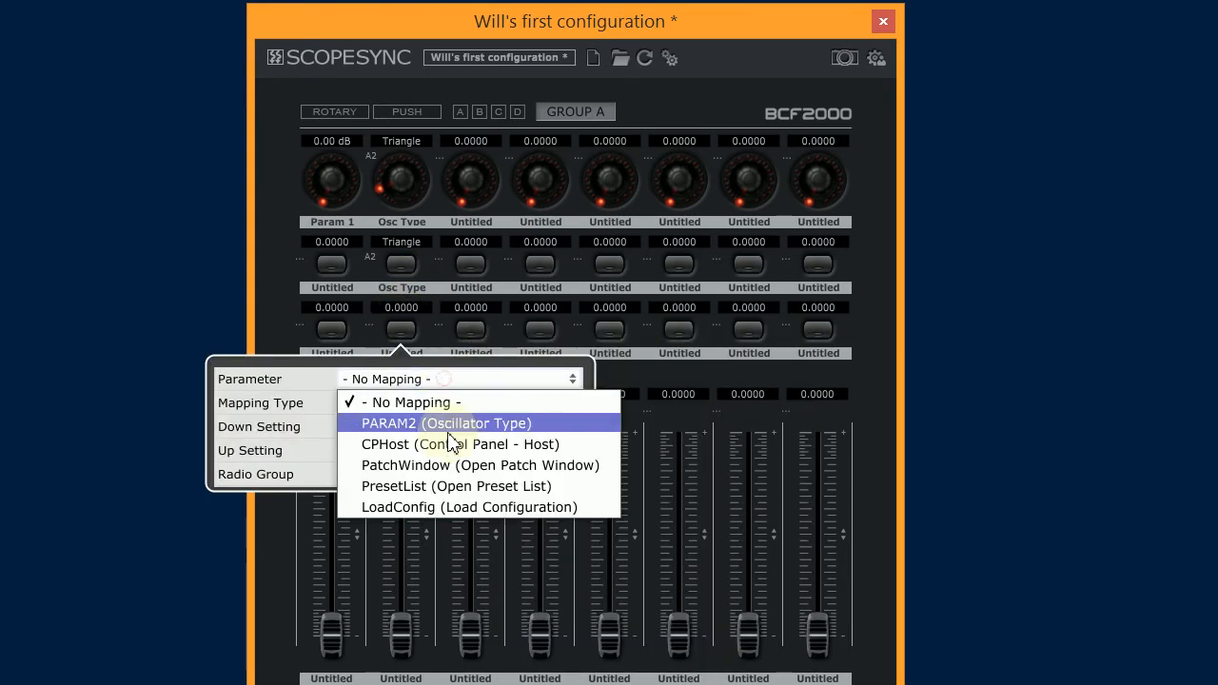
pyautogui.click(466, 425)
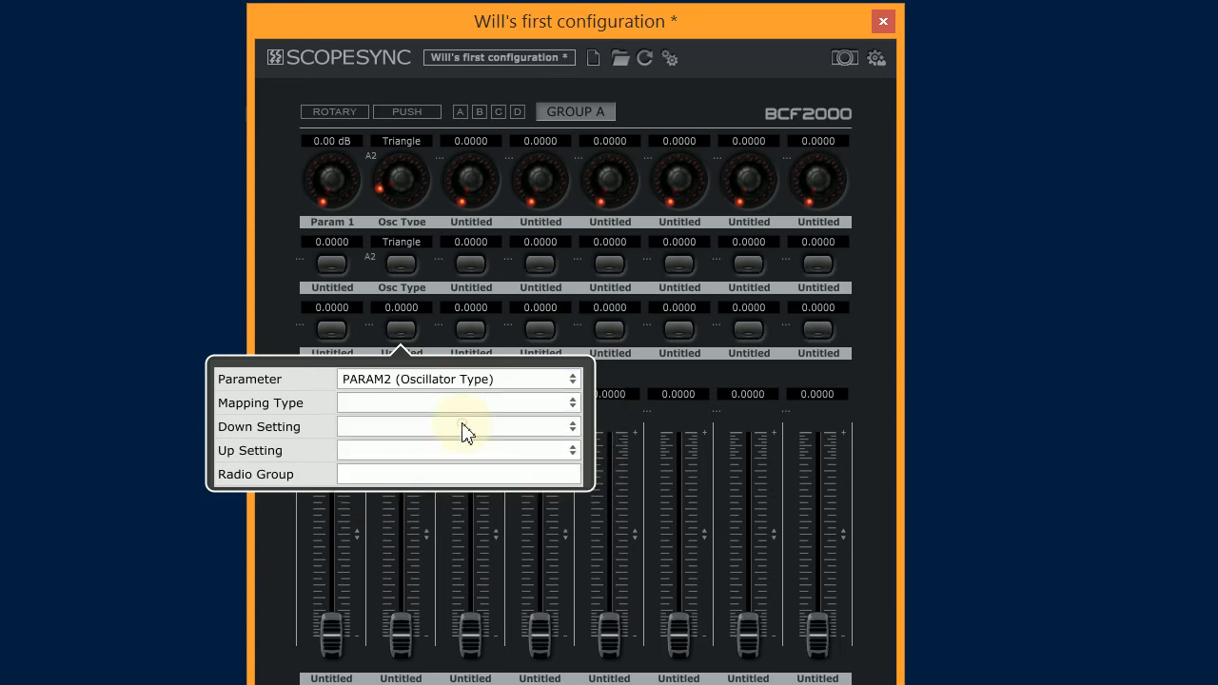
pyautogui.click(420, 405)
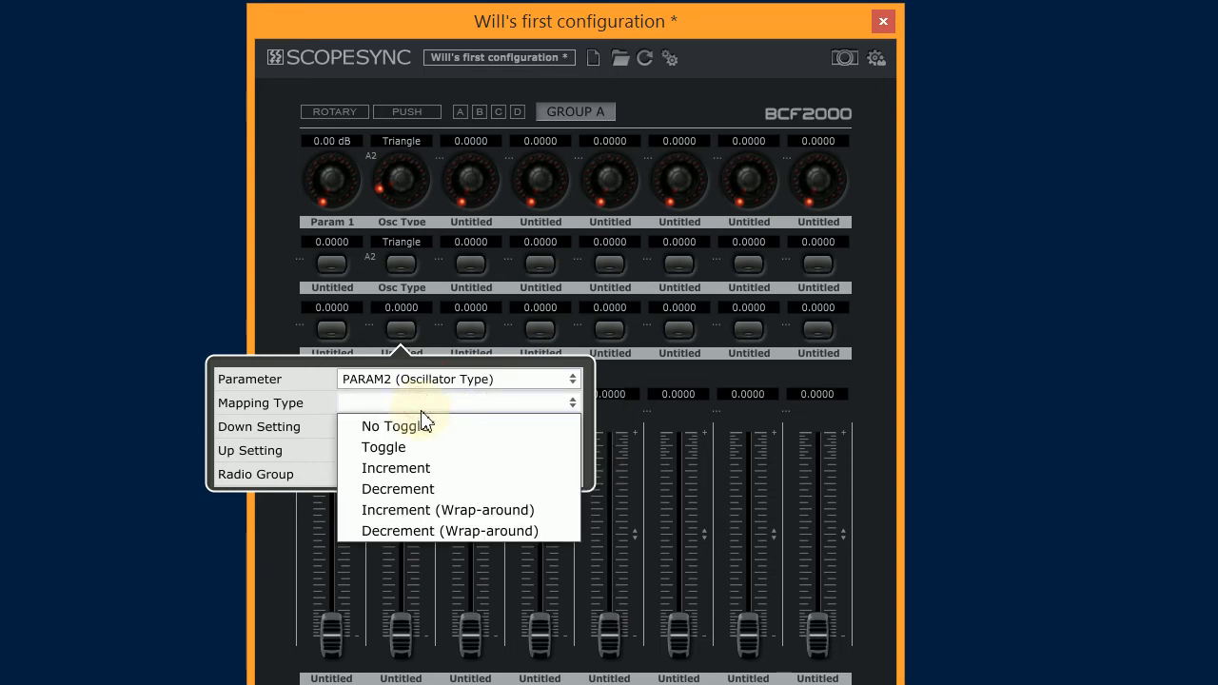
pyautogui.click(468, 533)
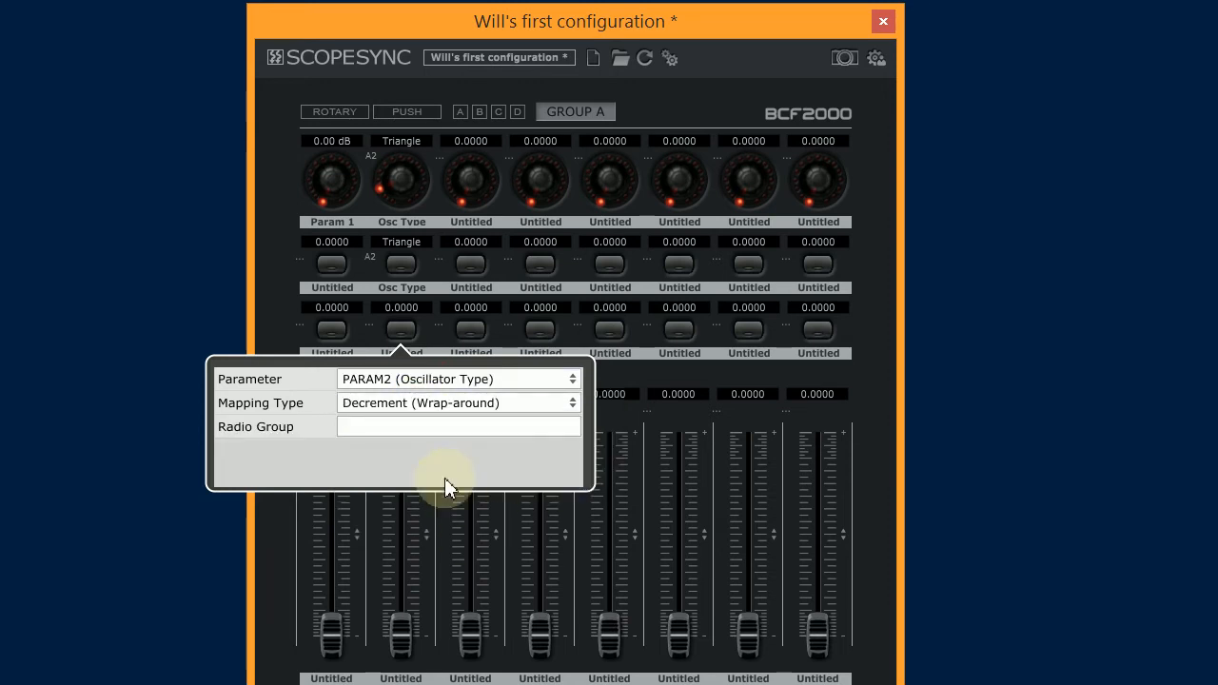
pyautogui.click(276, 299)
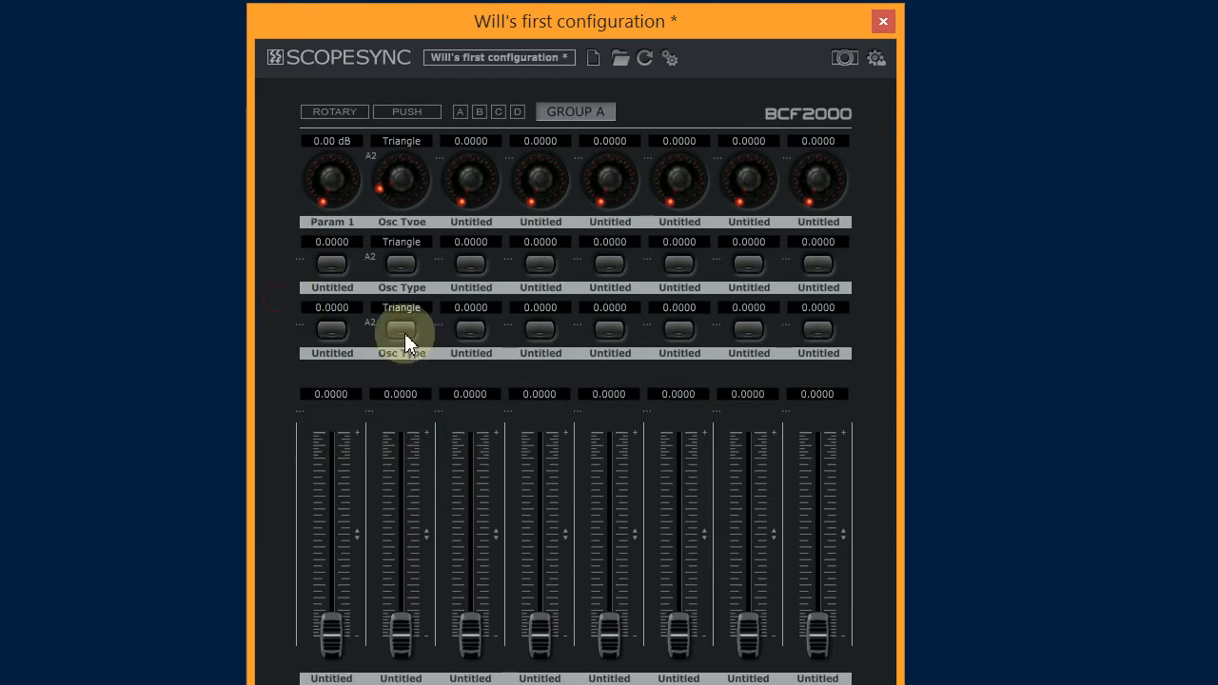
# - Test the increment and decrement buttons by stepping the Osc Type value forwards and backwards
pyautogui.click(404, 264)
pyautogui.click(403, 264)
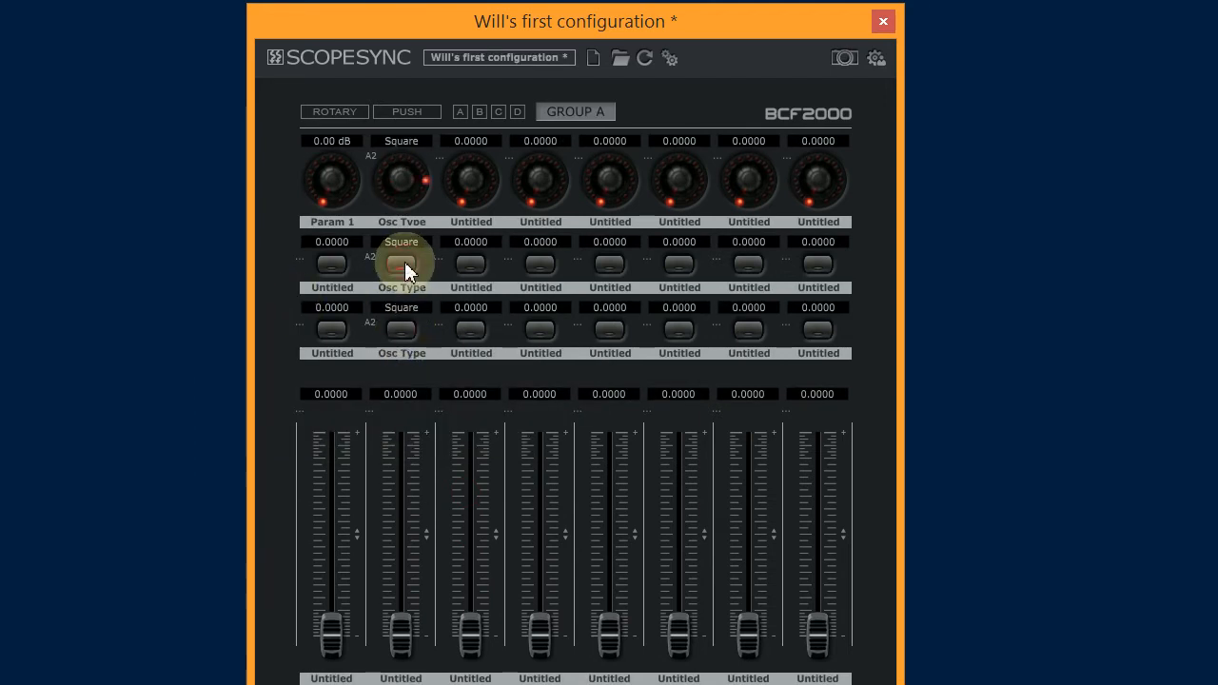
pyautogui.click(404, 265)
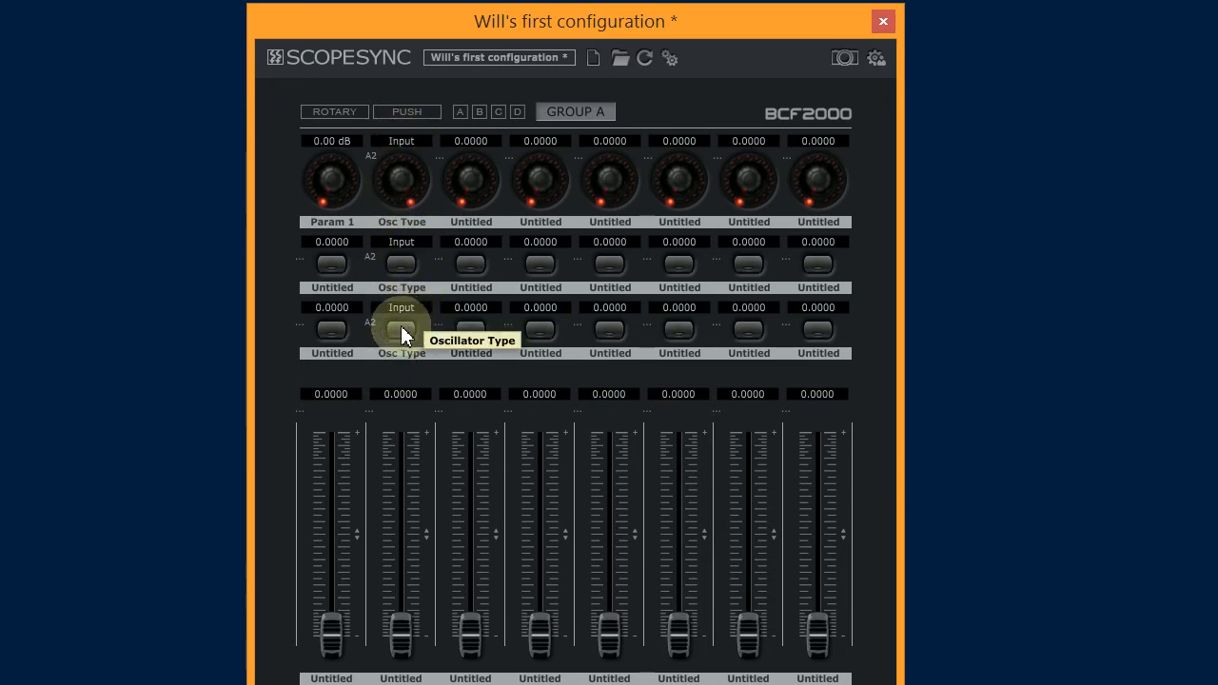
pyautogui.click(401, 331)
pyautogui.click(401, 331)
pyautogui.click(403, 266)
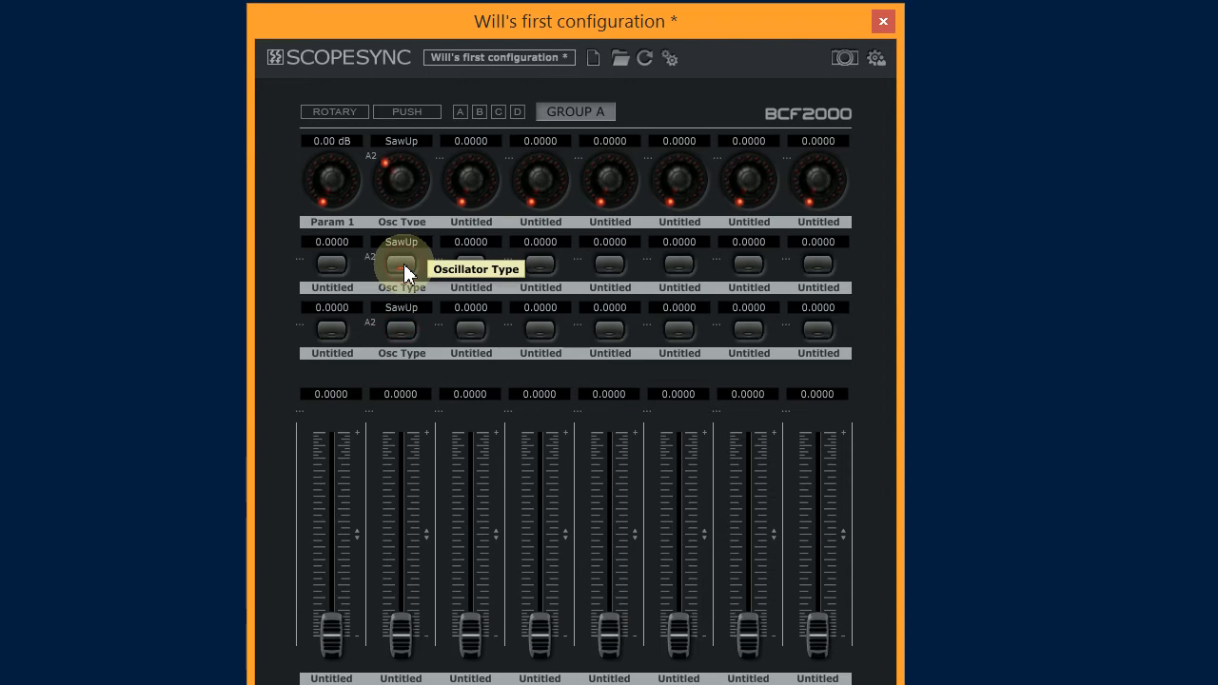
# - Set the Osc Type value to Triangle by entering its name, and turn the Osc Type rotary to SawDn
pyautogui.click(403, 267)
pyautogui.click(403, 267)
pyautogui.doubleClick(427, 143)
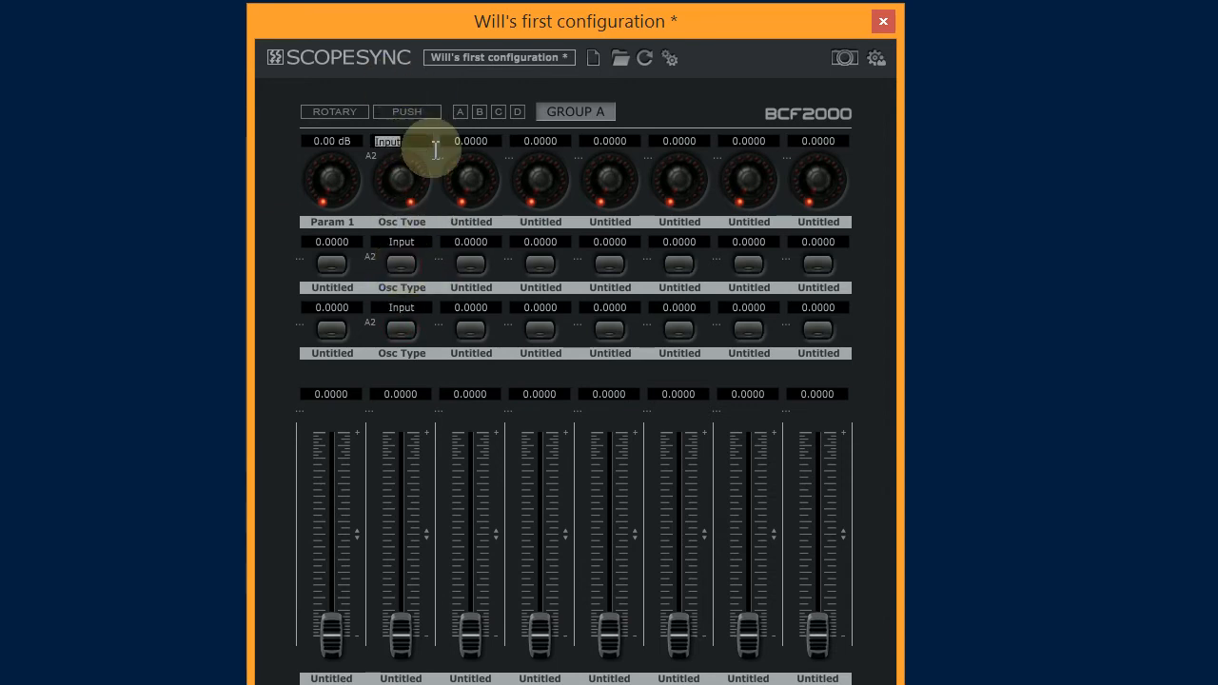
pyautogui.write('Triangle')
pyautogui.press('Return')
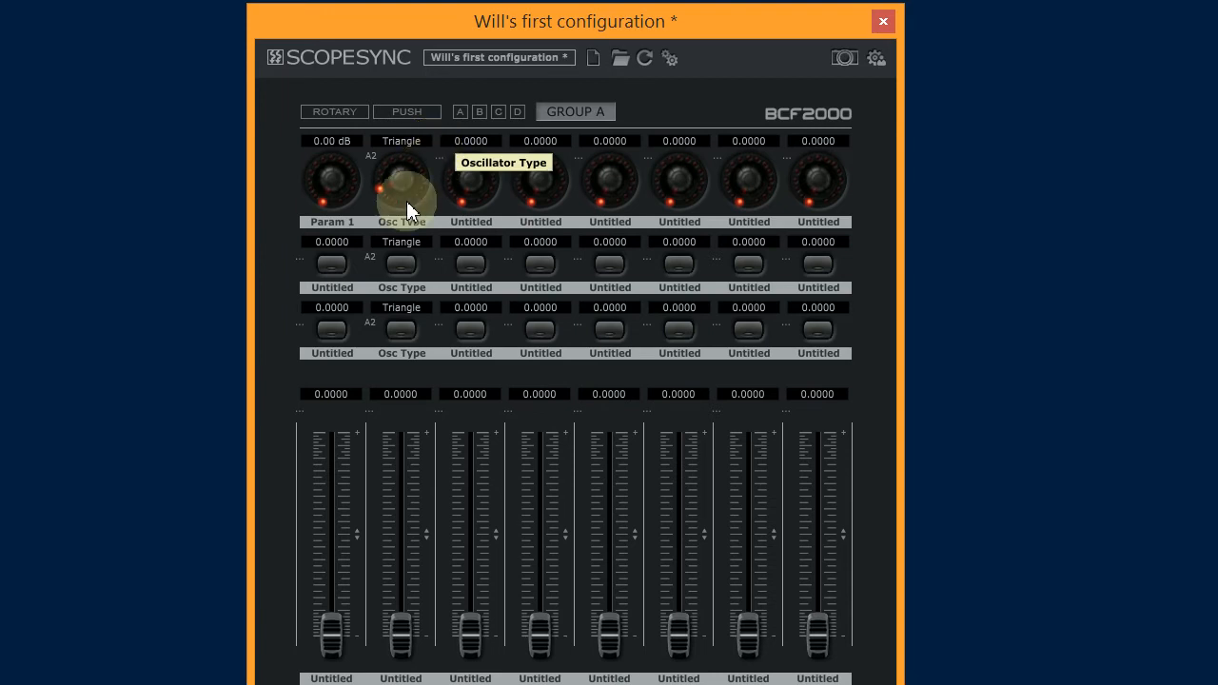
pyautogui.moveTo(403, 185); pyautogui.dragTo(412, 59)
pyautogui.moveTo(434, 112); pyautogui.dragTo(434, 82)
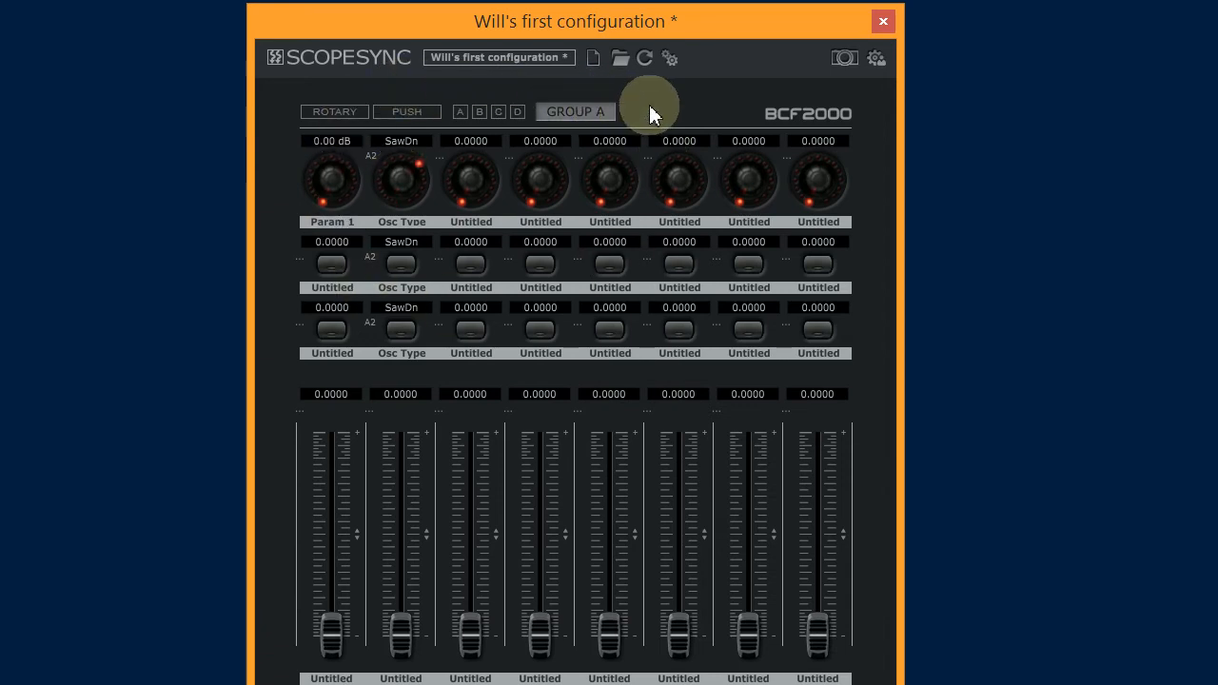
# - Open the Configuration Manager, widen its tree area and collapse the hostParameters, scopeParameters, mapping and styleOverrides branches
pyautogui.click(670, 59)
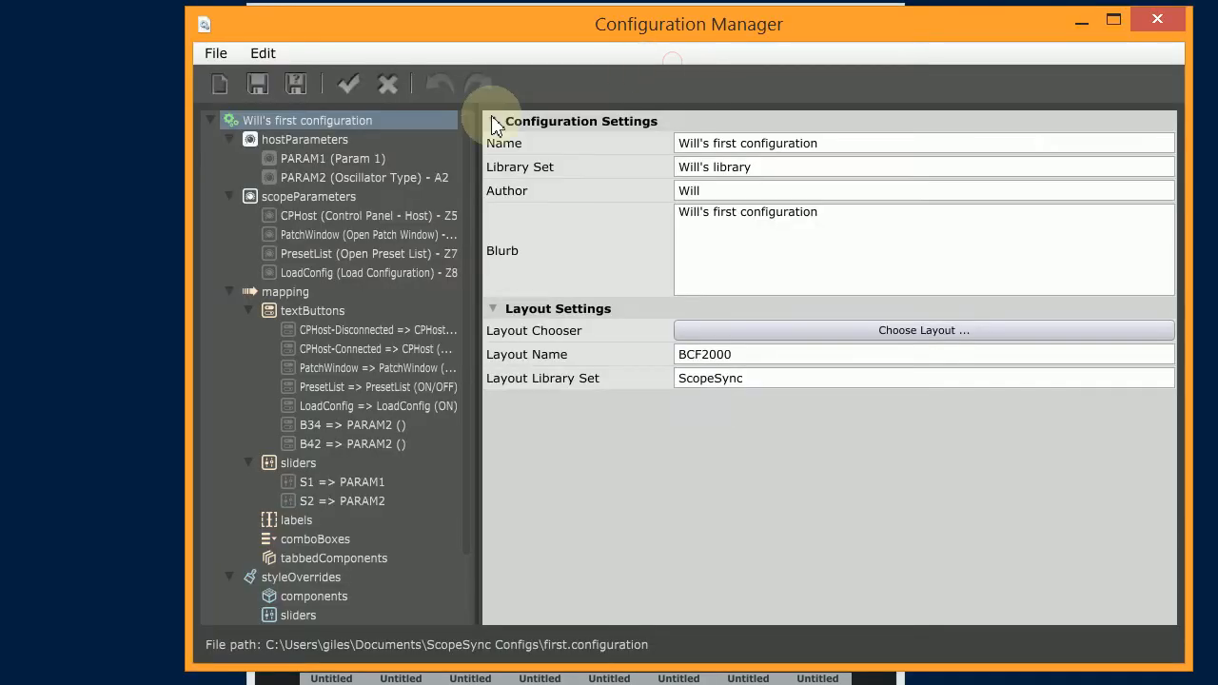
pyautogui.moveTo(371, 32); pyautogui.dragTo(294, 28)
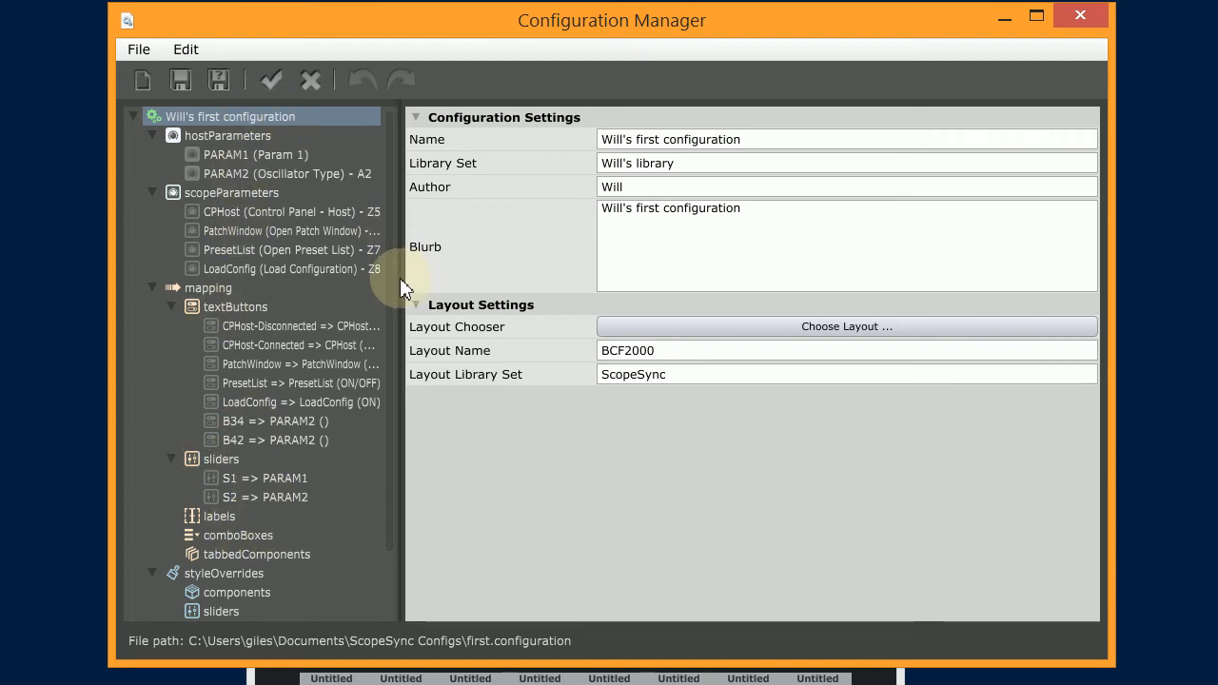
pyautogui.moveTo(406, 279); pyautogui.dragTo(451, 277)
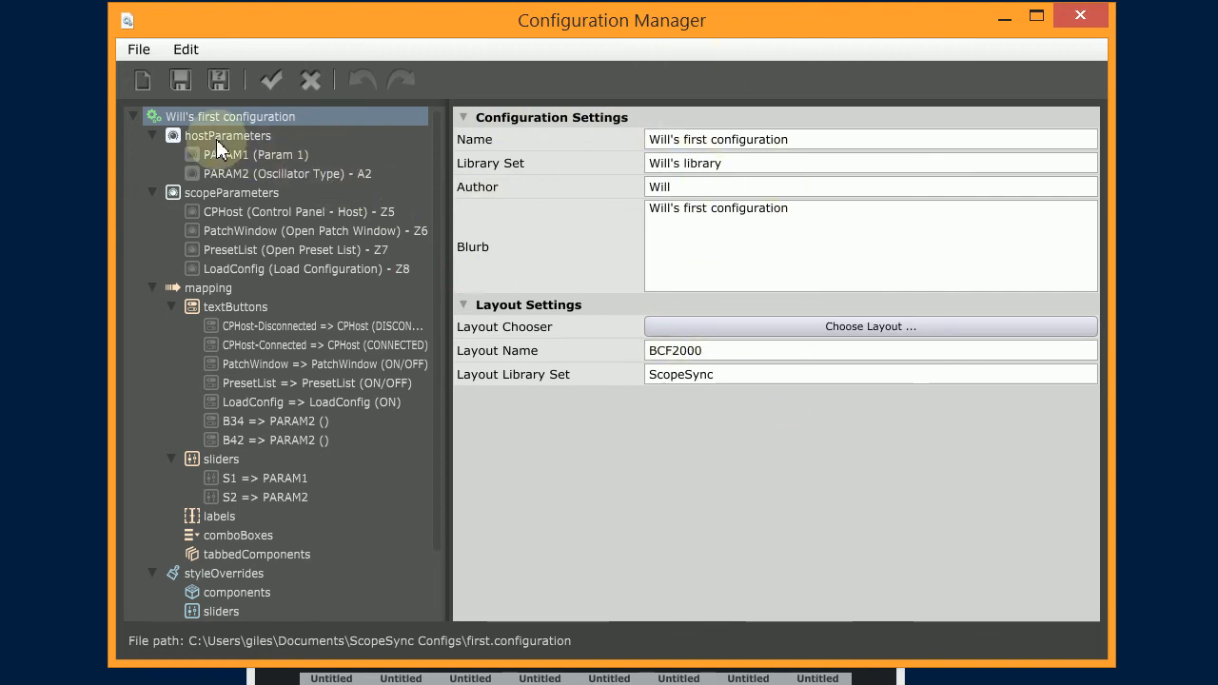
pyautogui.click(153, 287)
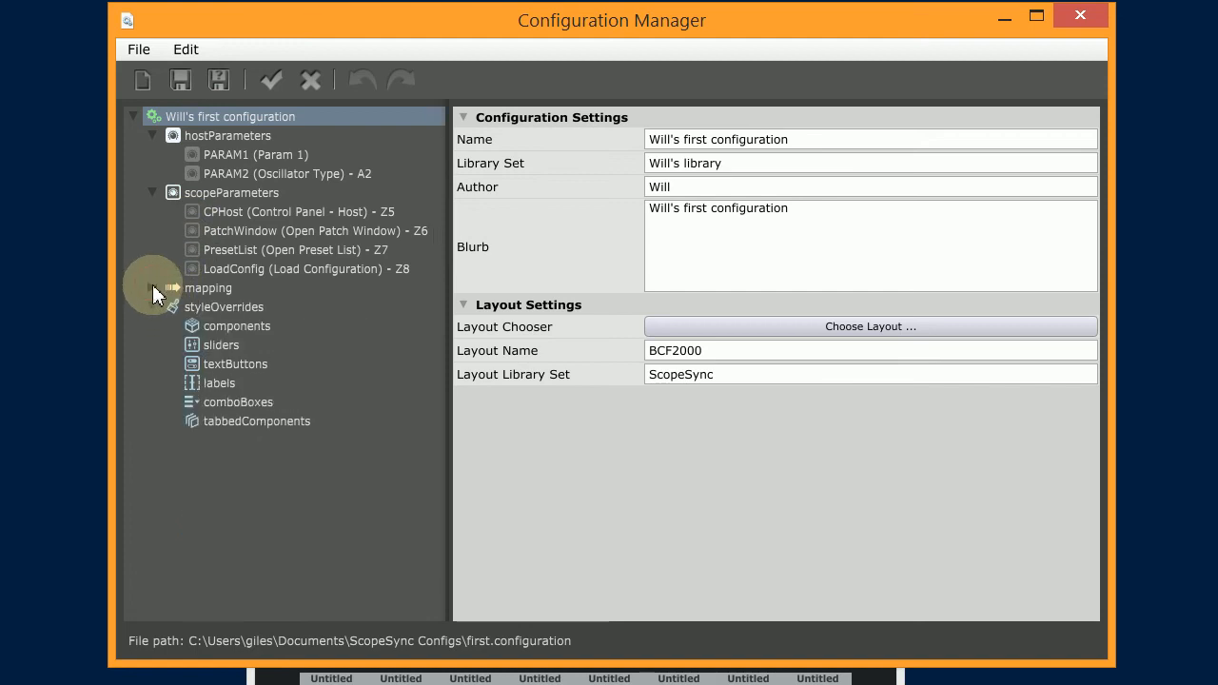
pyautogui.click(152, 307)
pyautogui.click(153, 195)
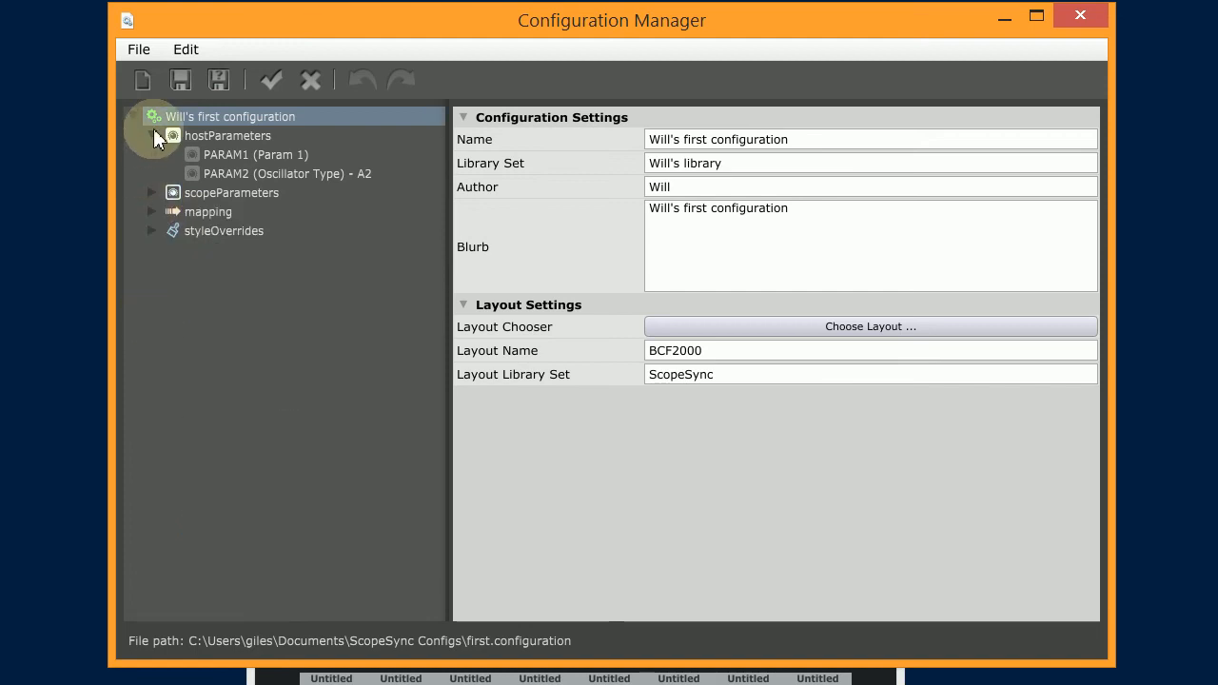
pyautogui.click(153, 134)
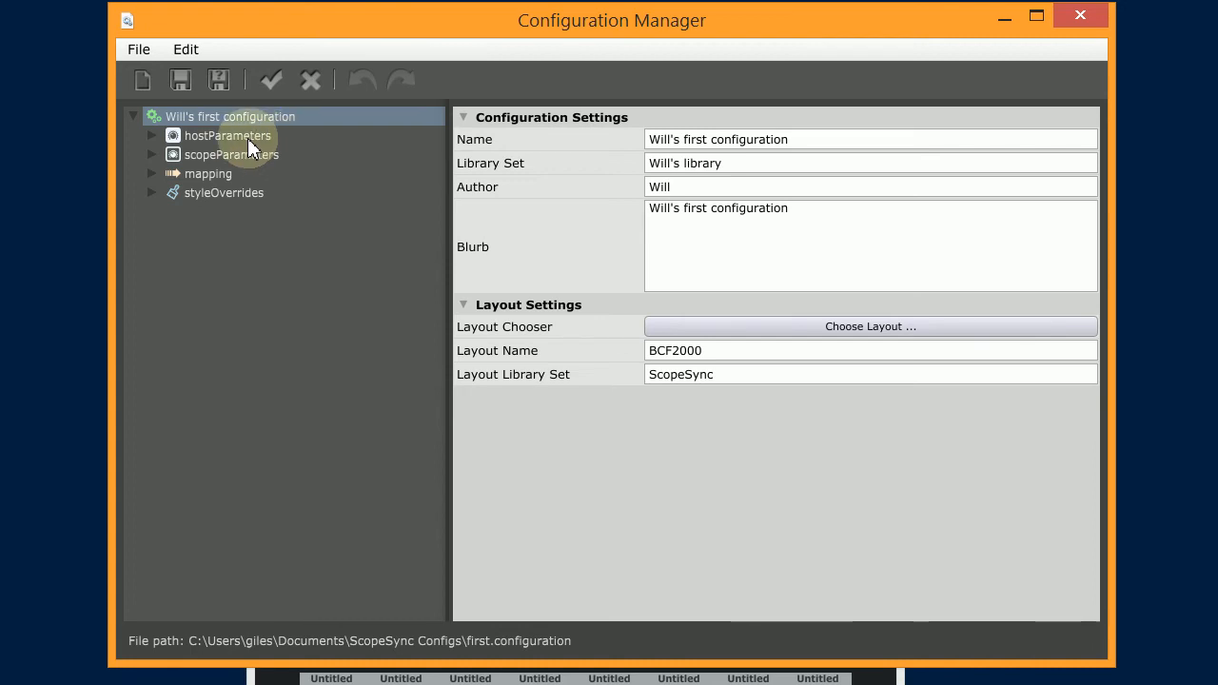
# - Assign the ScopeSync code A1 to the host parameter PARAM1
pyautogui.click(152, 136)
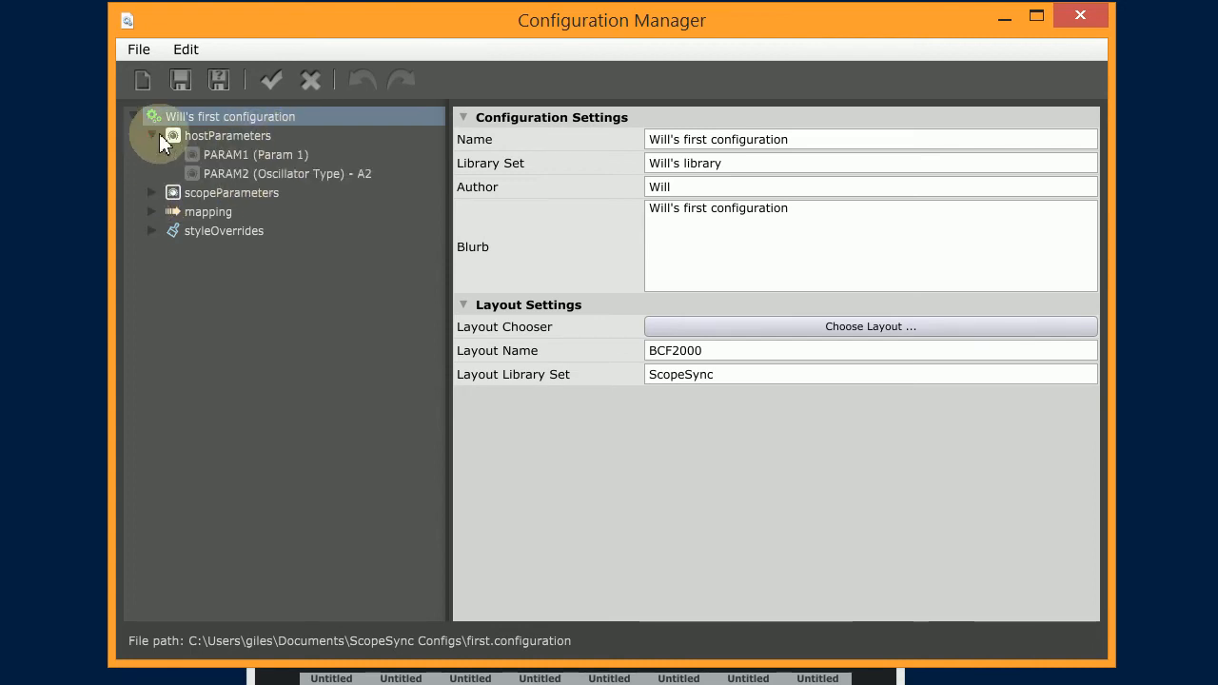
pyautogui.click(232, 154)
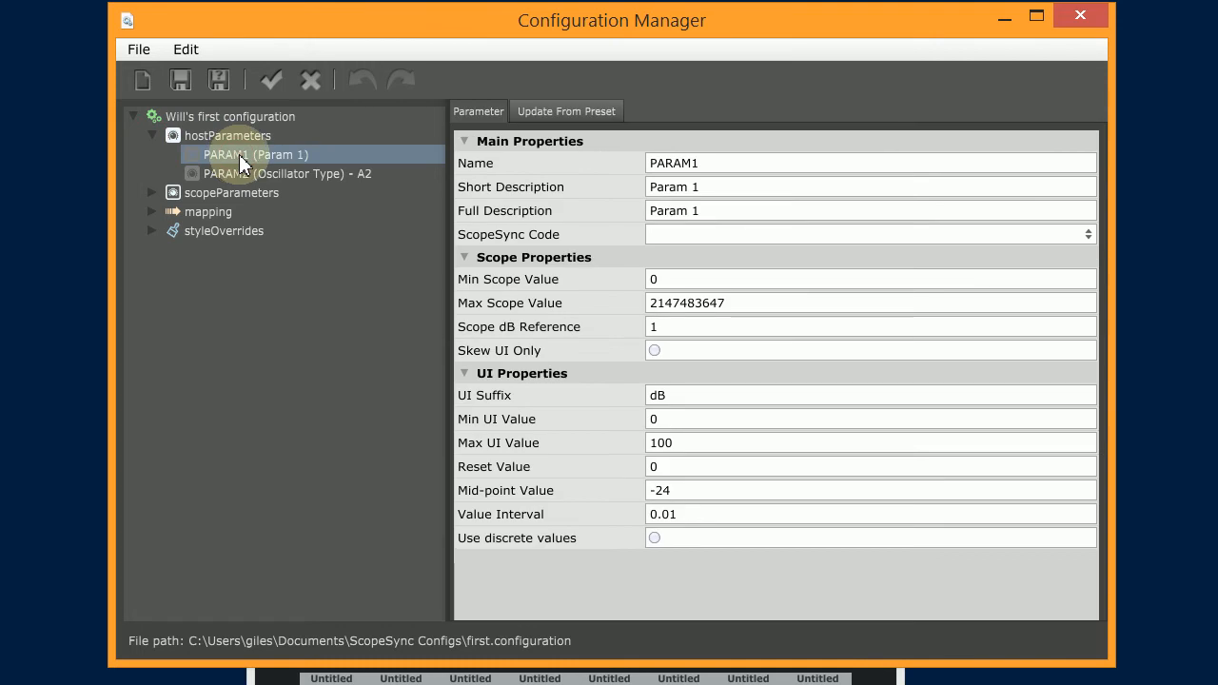
pyautogui.click(746, 232)
pyautogui.click(714, 1)
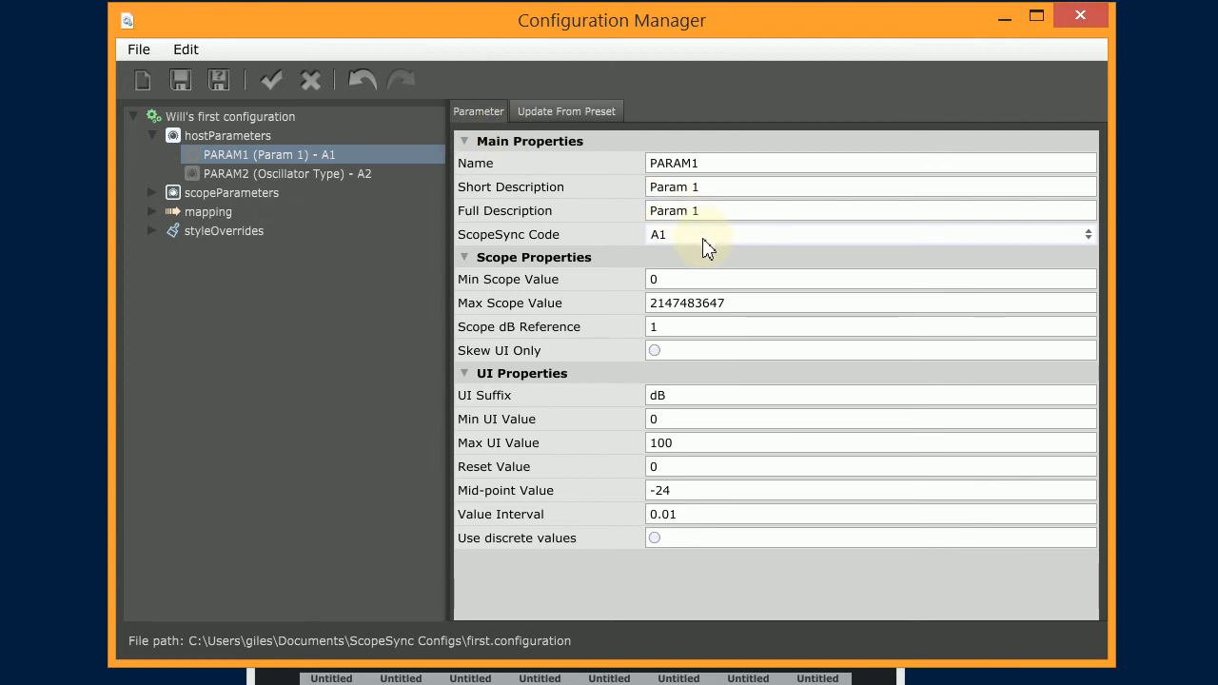
# - Try reordering the host parameters by moving PARAM2 above PARAM1, and restore PARAM1 to first place
pyautogui.click(328, 175)
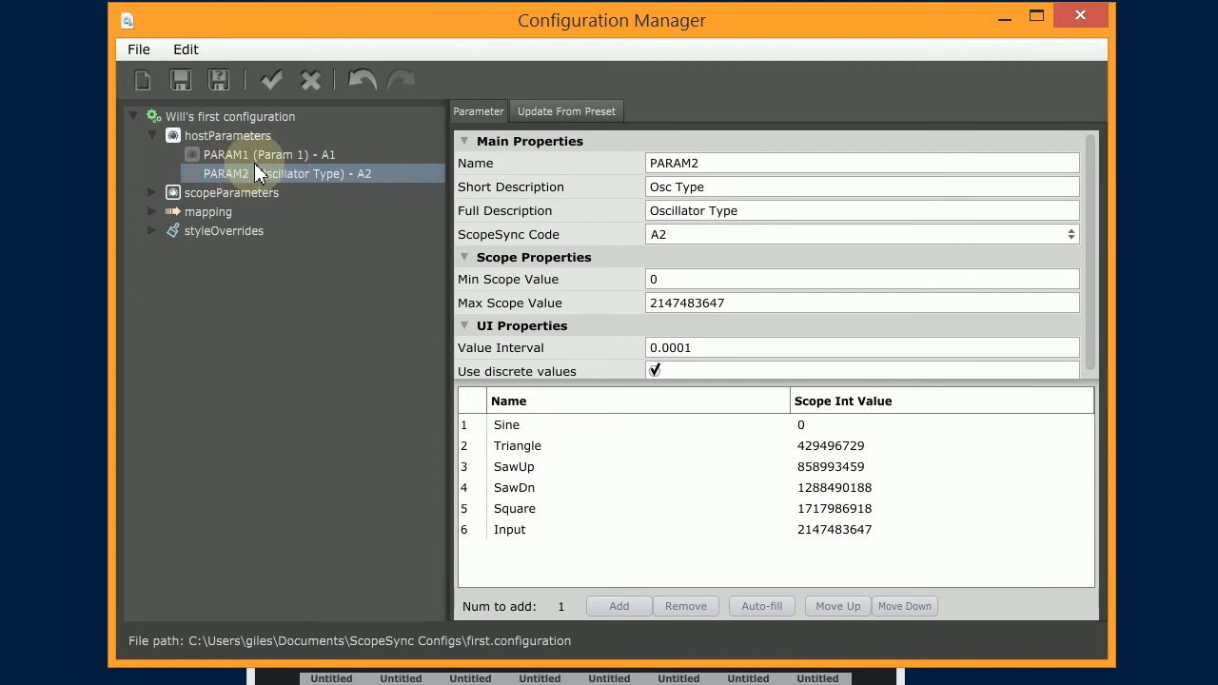
pyautogui.moveTo(265, 172); pyautogui.dragTo(262, 151)
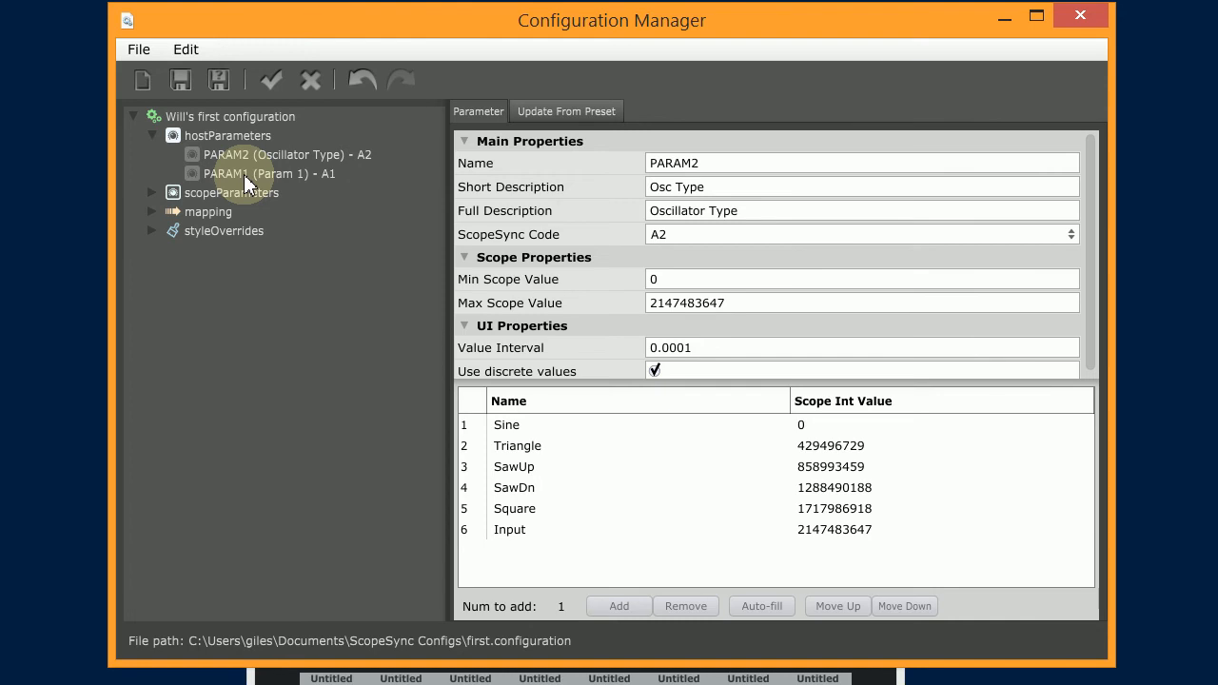
pyautogui.moveTo(243, 174); pyautogui.dragTo(242, 151)
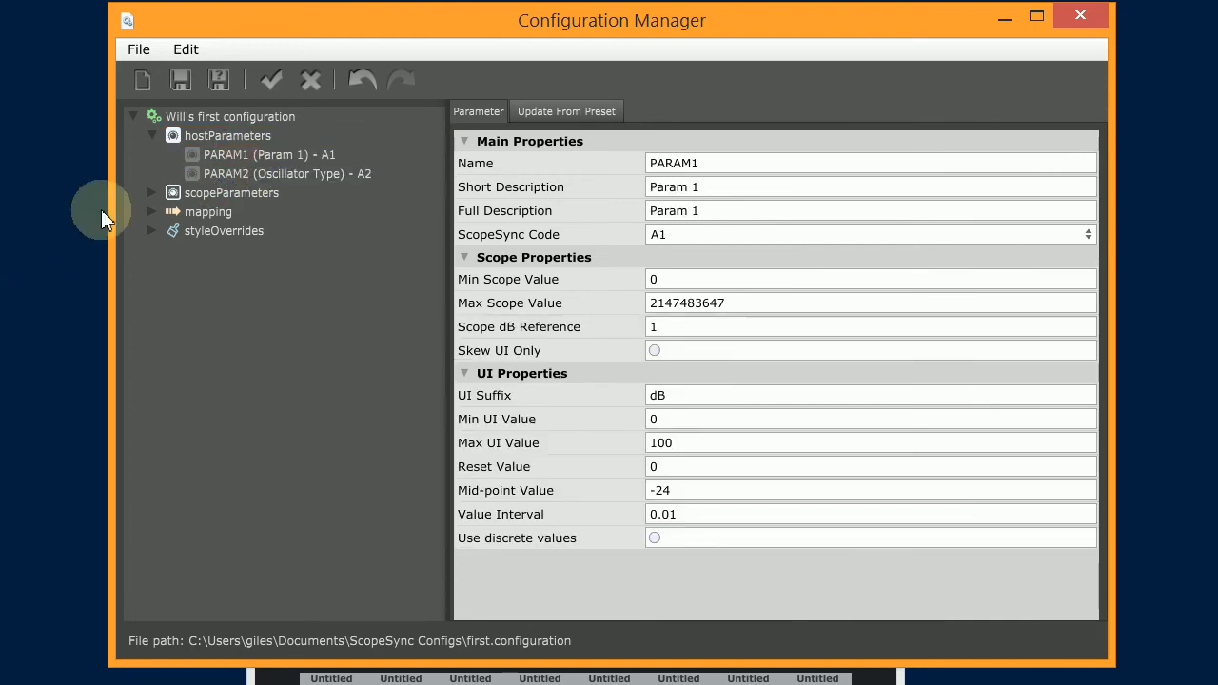
# - Examine the CPHost, PatchWindow and PresetList scope parameters and the available ScopeLocal codes, and collapse both parameter branches
pyautogui.click(149, 192)
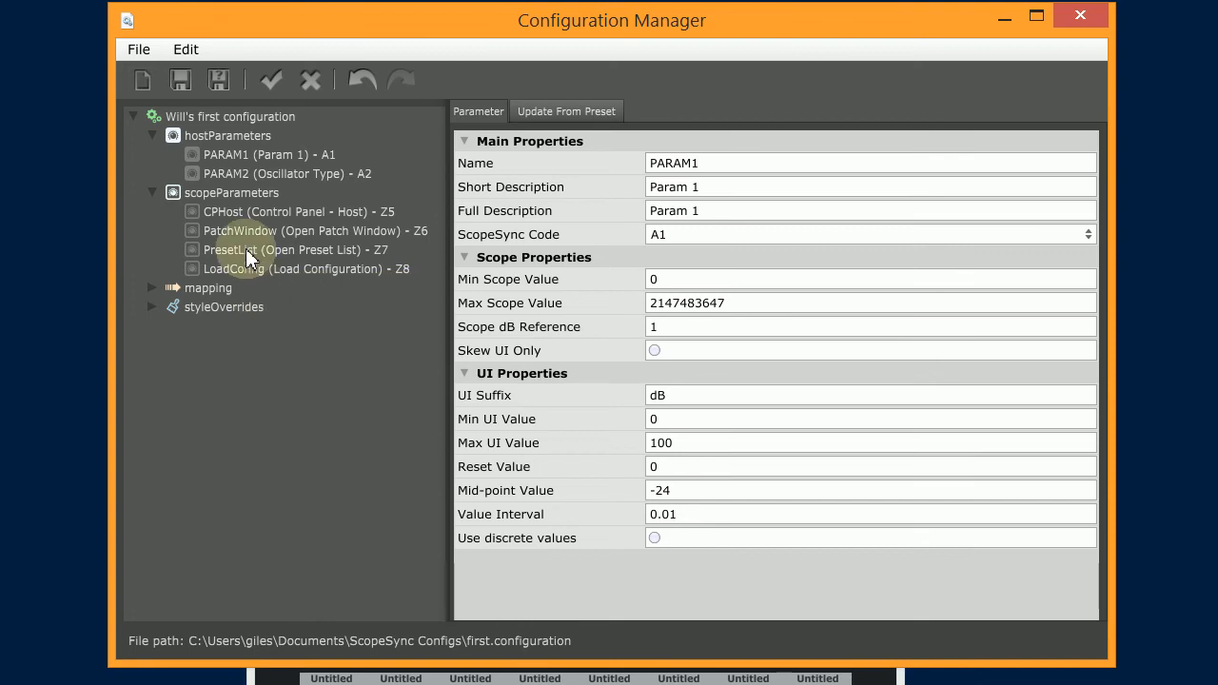
pyautogui.click(231, 211)
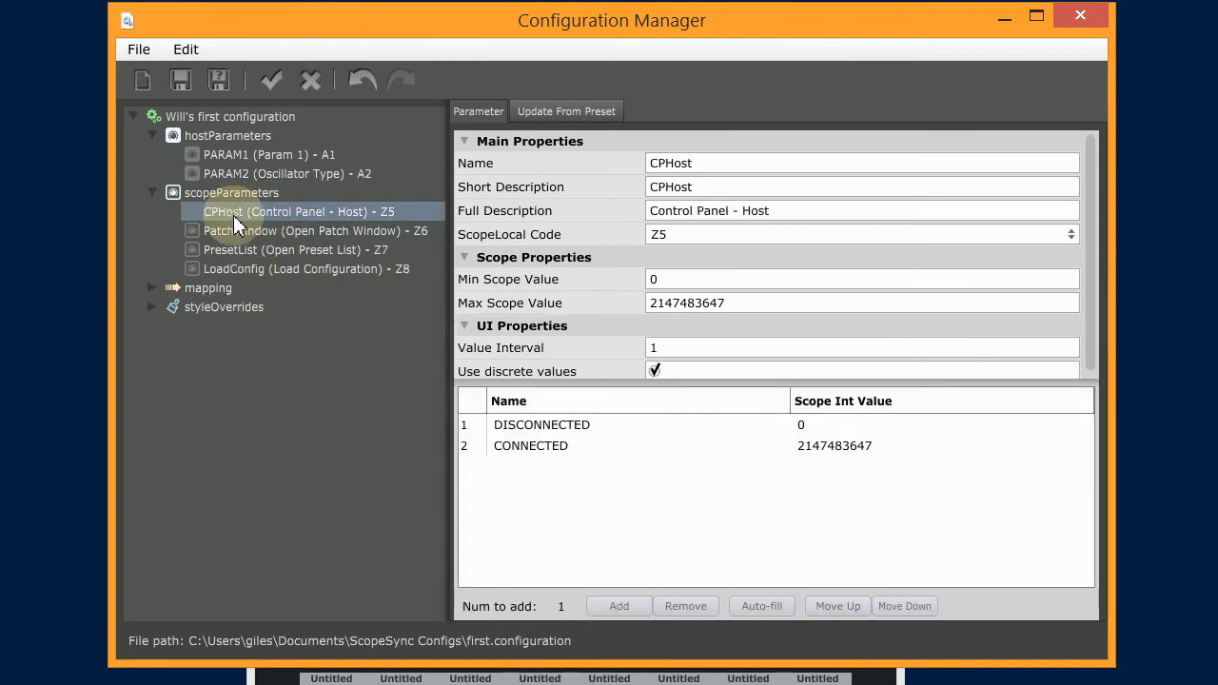
pyautogui.click(295, 234)
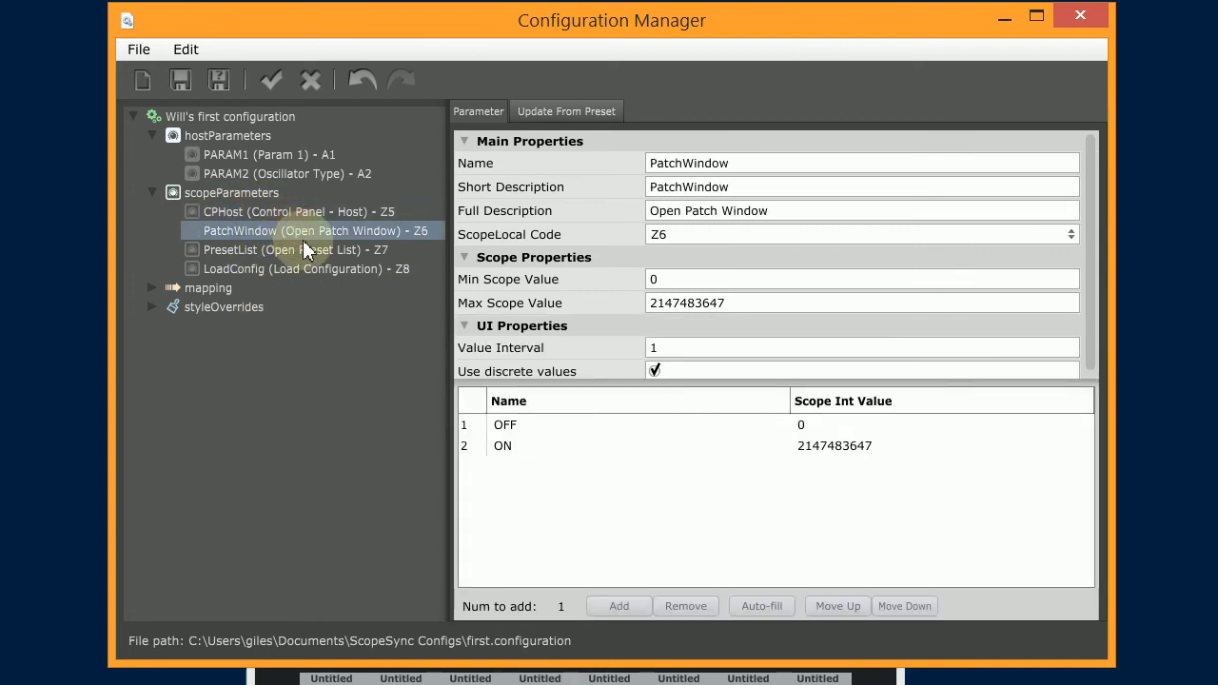
pyautogui.click(302, 248)
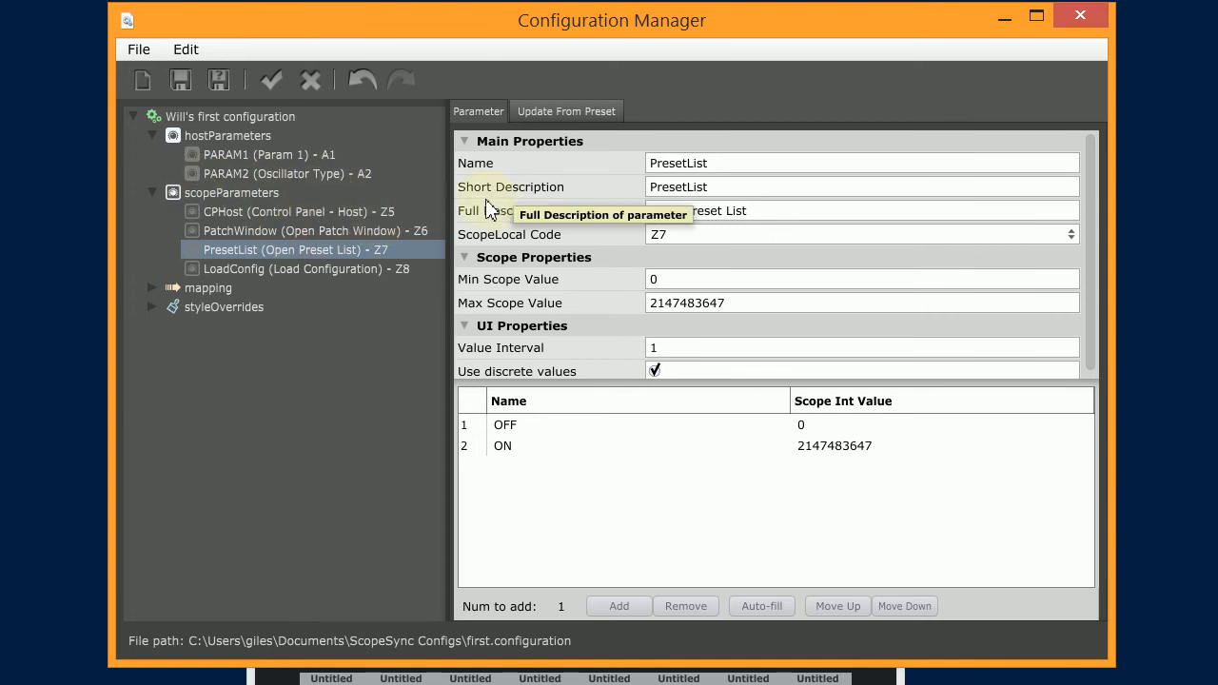
pyautogui.click(764, 240)
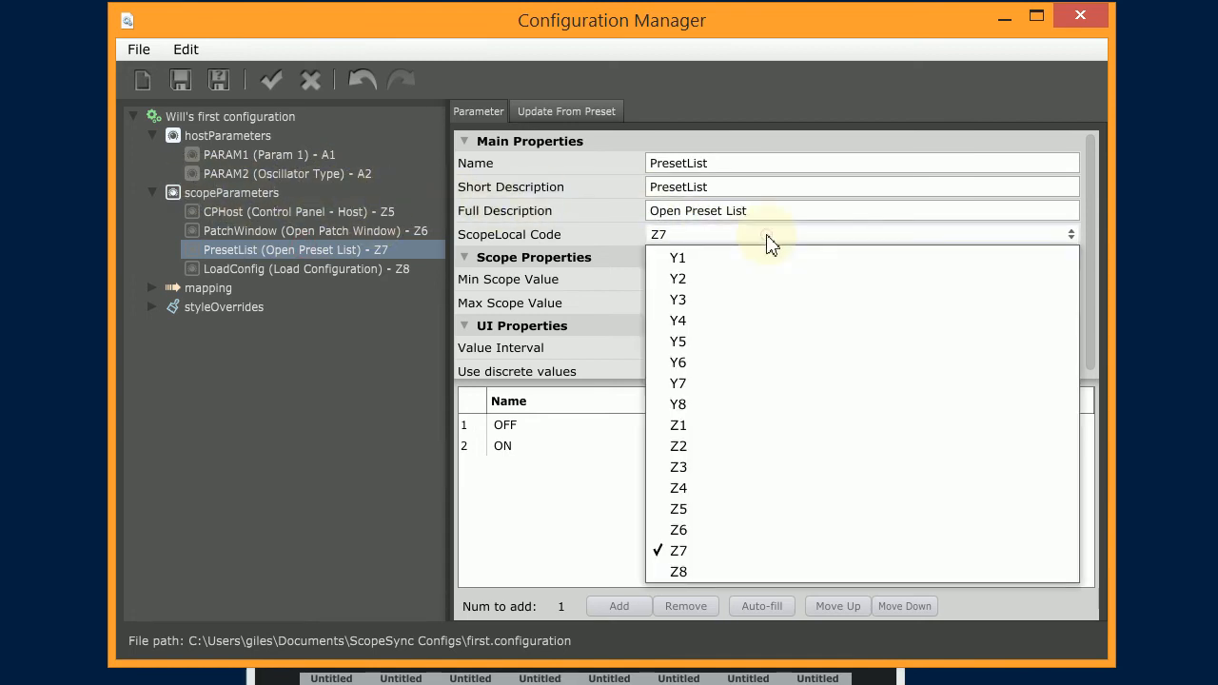
pyautogui.click(588, 173)
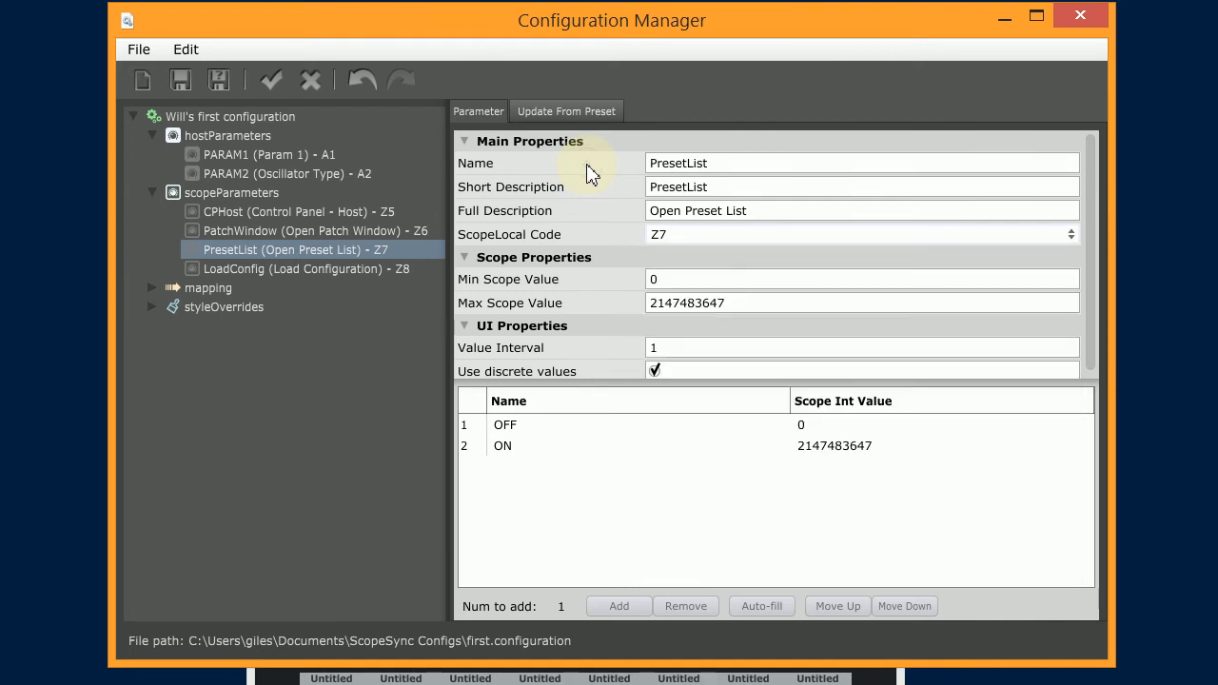
pyautogui.click(150, 193)
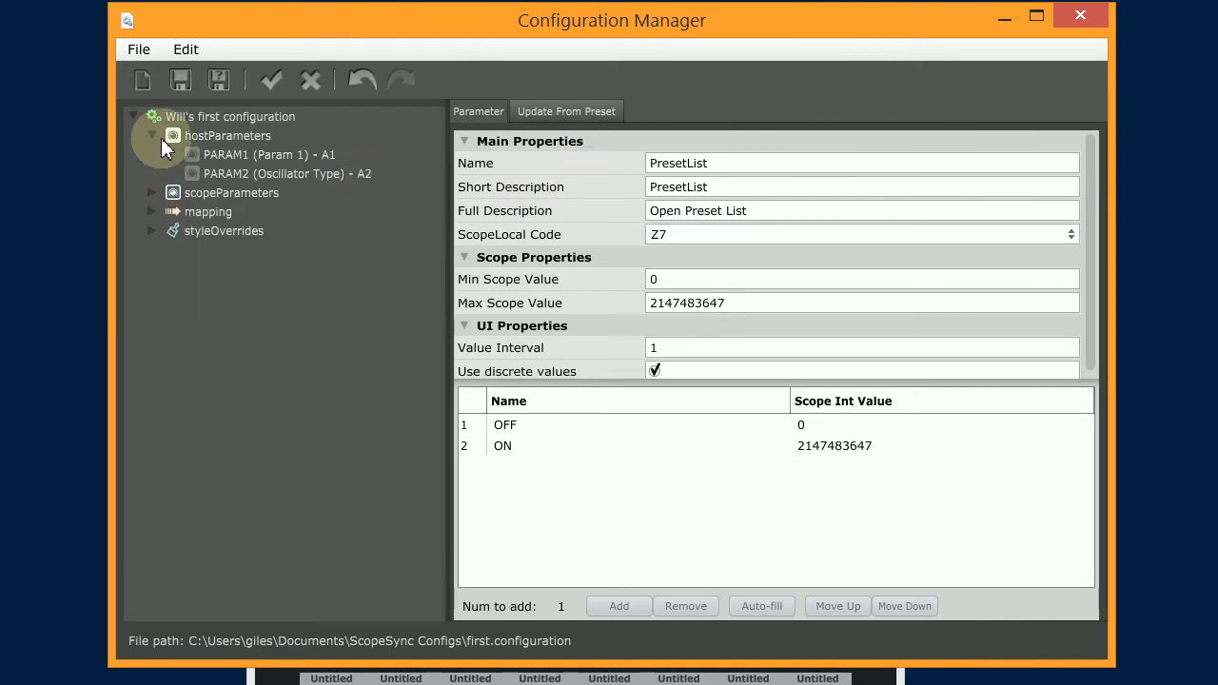
pyautogui.click(152, 137)
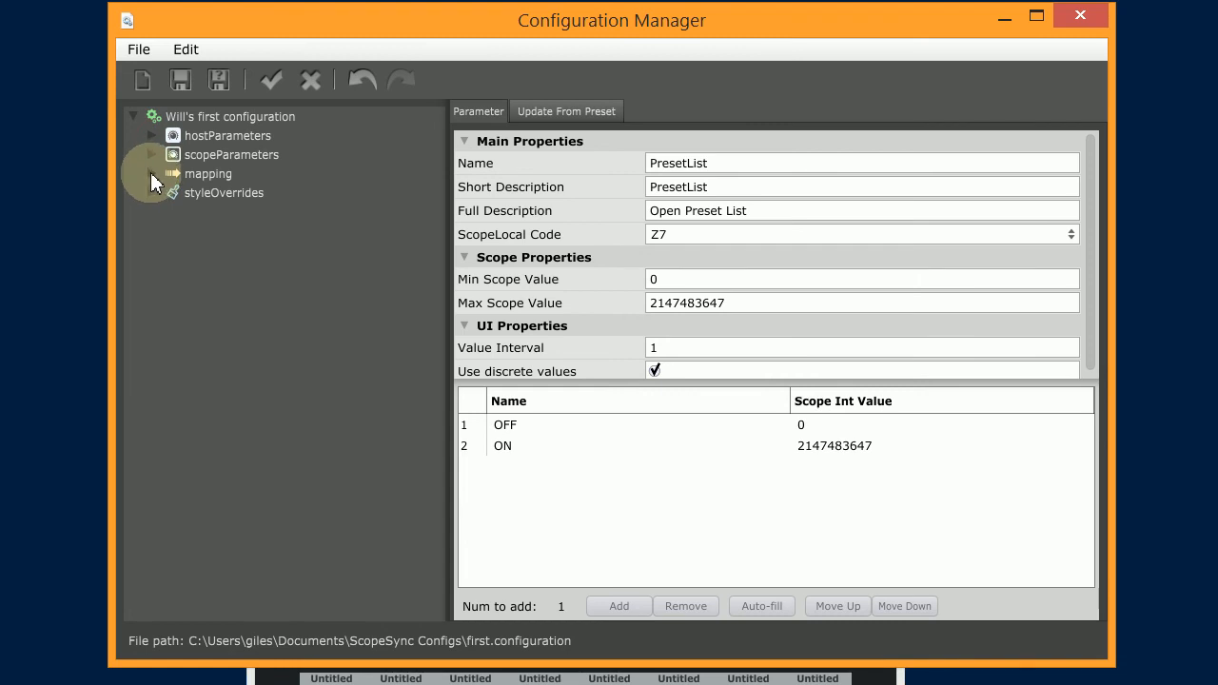
# - Inspect the S1 slider mapping in the configuration tree and compare it with the controls on the BCF2000 panel
pyautogui.click(150, 173)
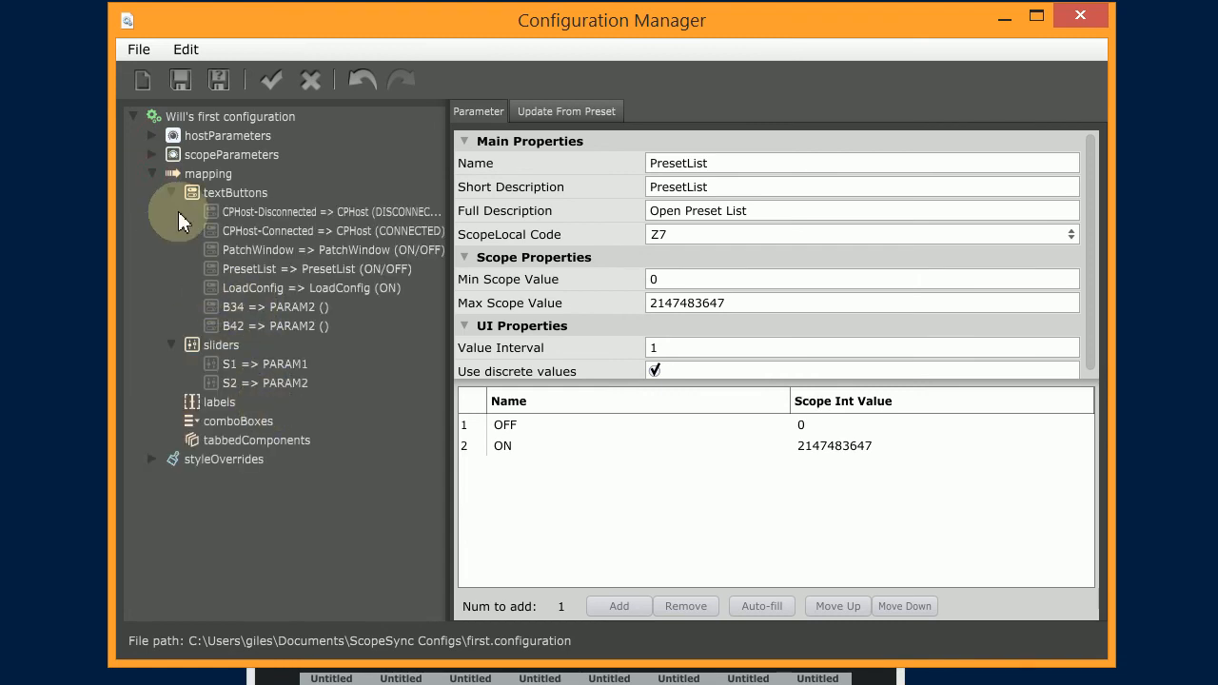
pyautogui.click(271, 368)
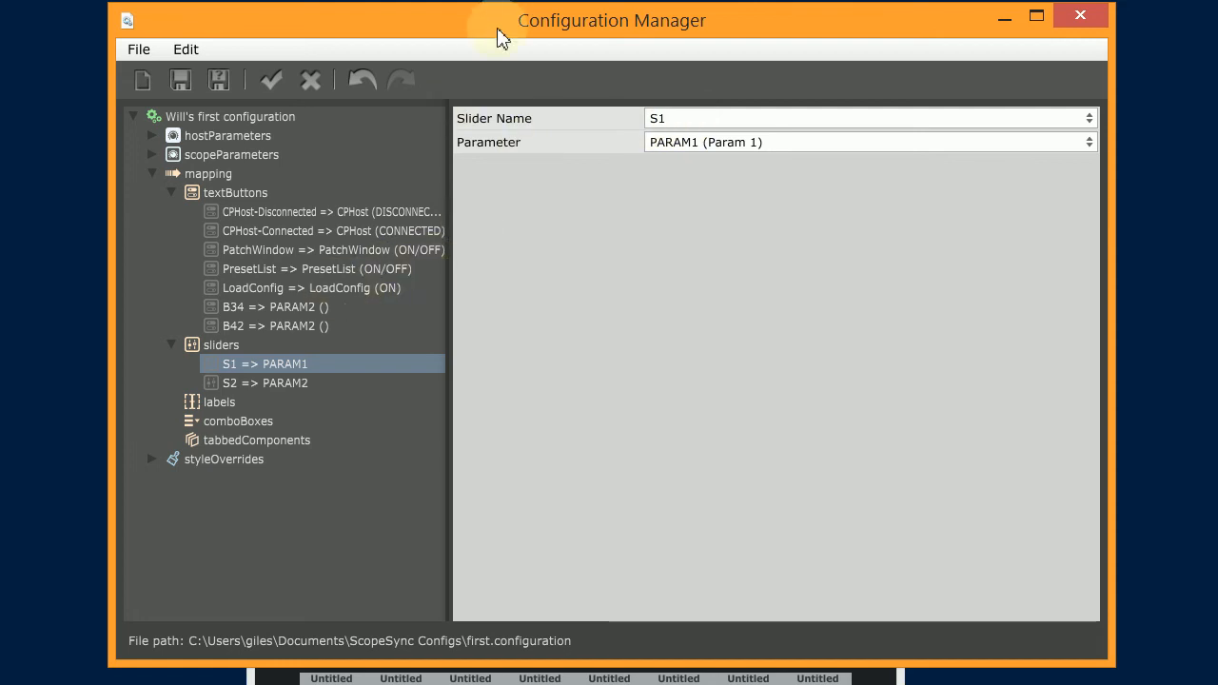
pyautogui.moveTo(481, 20); pyautogui.dragTo(553, 370)
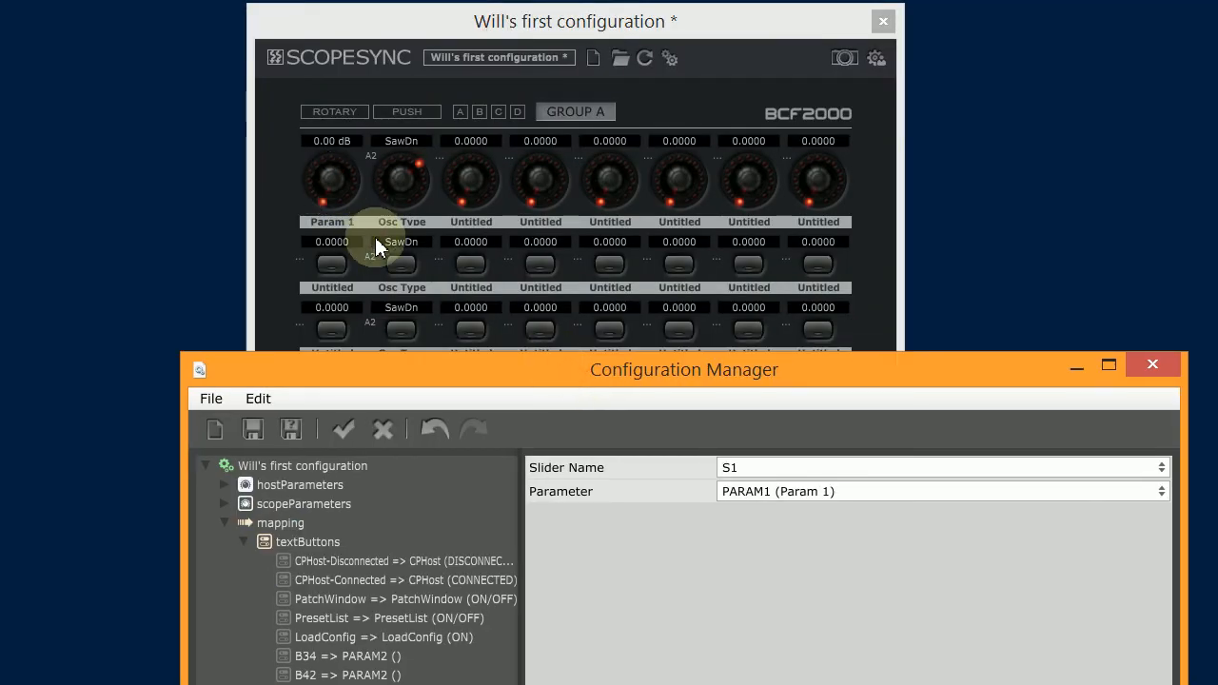
pyautogui.moveTo(537, 353); pyautogui.dragTo(480, 42)
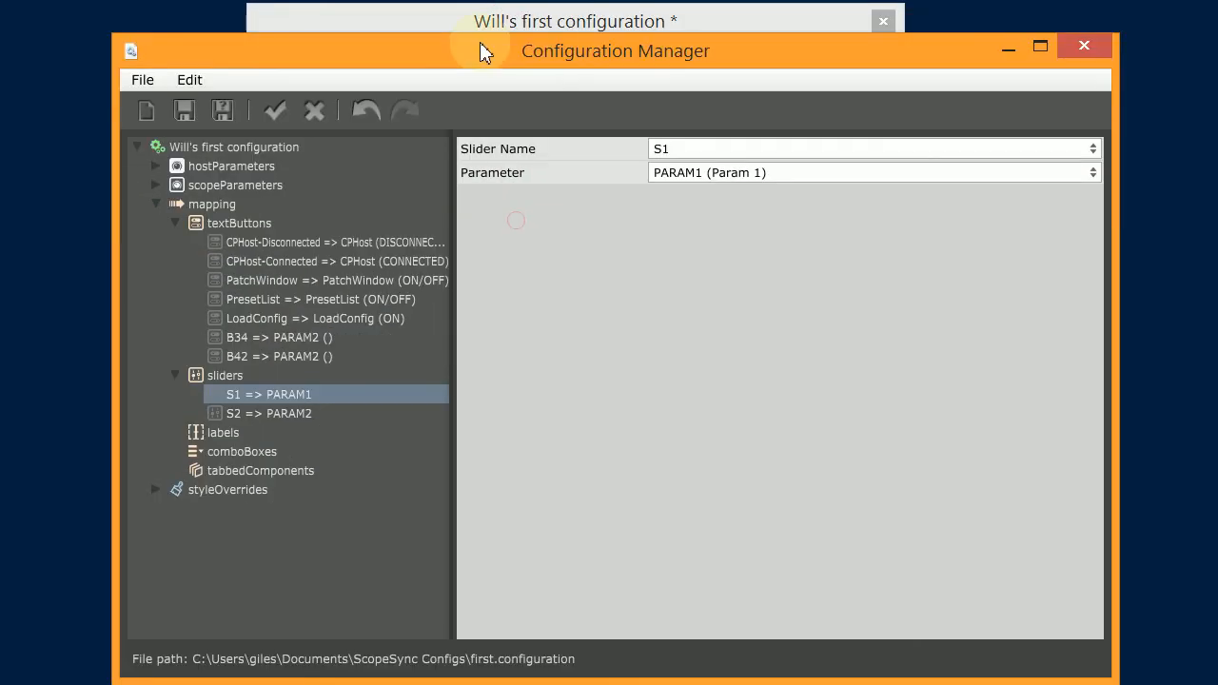
# - Try assigning the PARAM1 slider mapping to S2, and set it back to S1
pyautogui.click(714, 149)
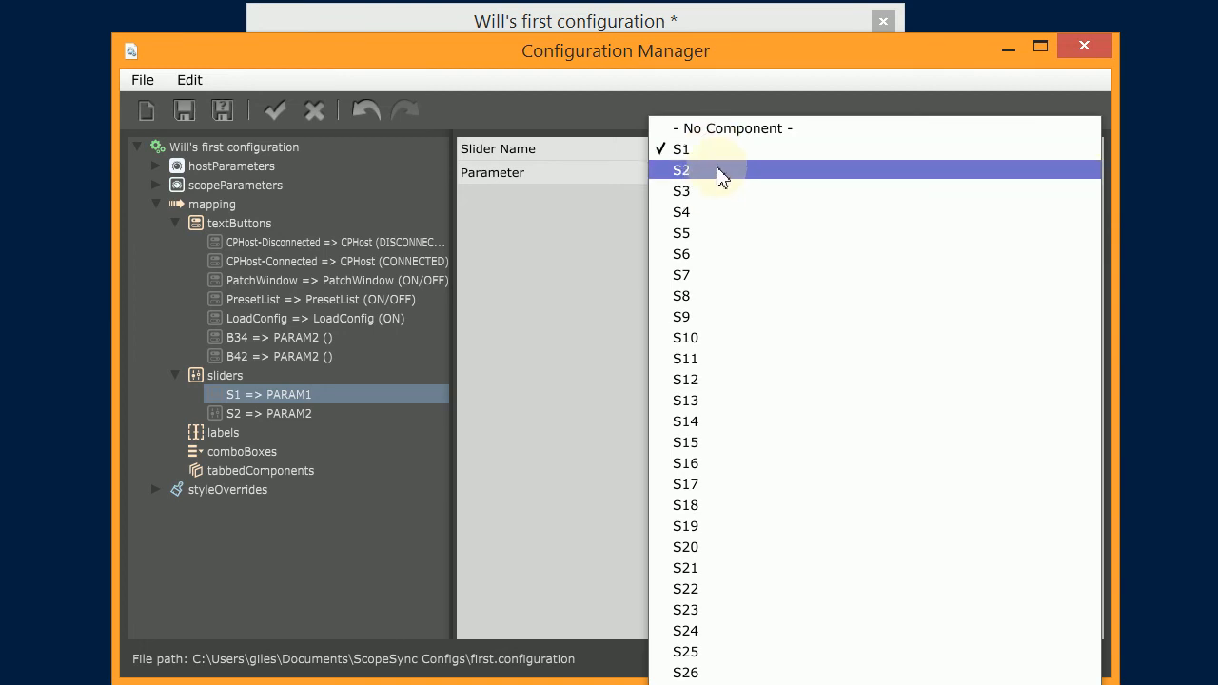
pyautogui.click(721, 177)
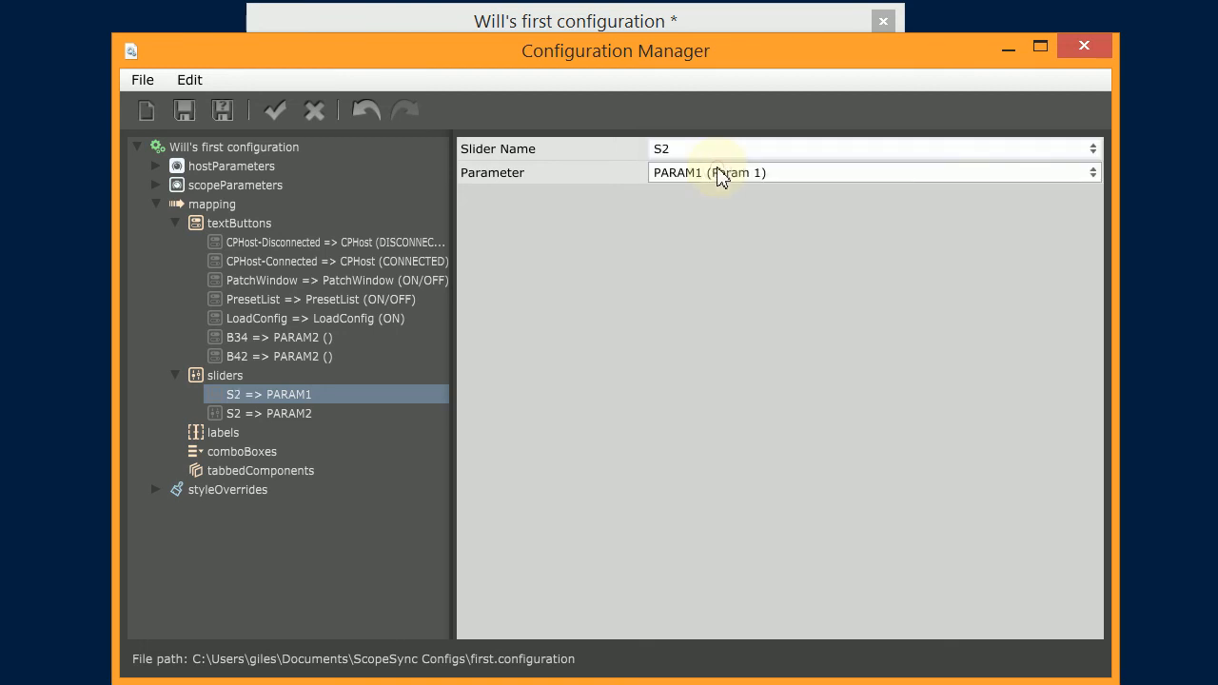
pyautogui.click(713, 156)
pyautogui.click(709, 133)
# - Add a new slider mapping that links slider S3 to PARAM2 (Oscillator Type)
pyautogui.click(228, 378)
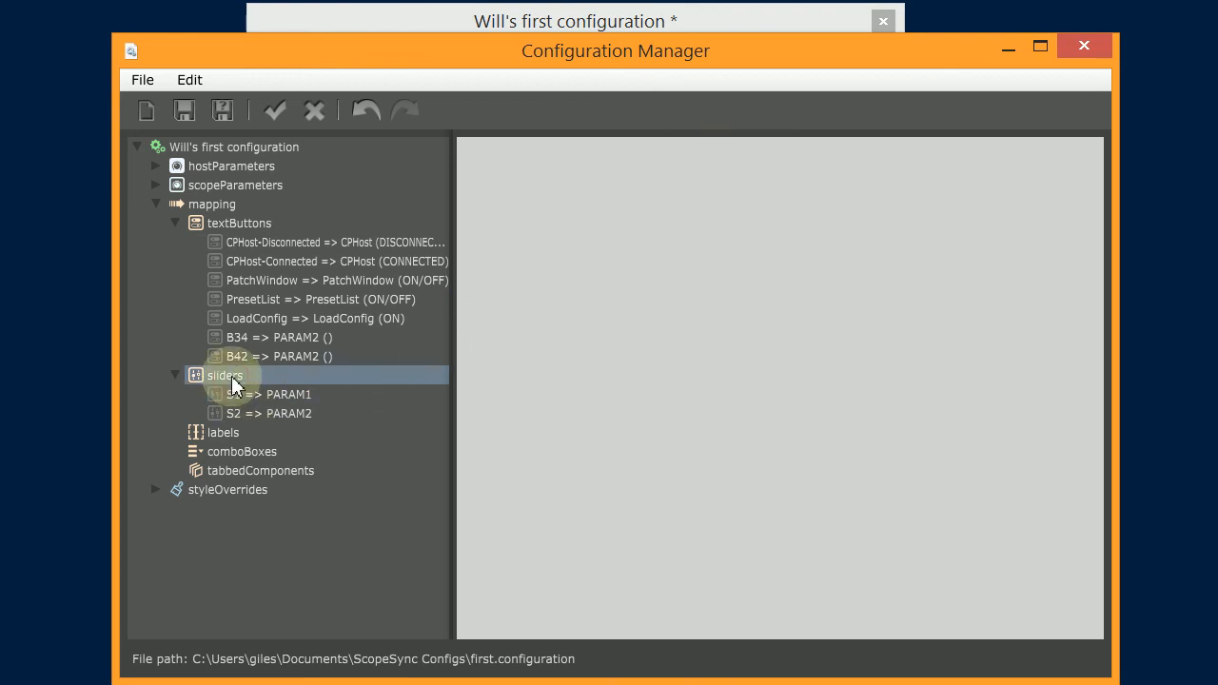
pyautogui.rightClick(233, 380)
pyautogui.click(265, 391)
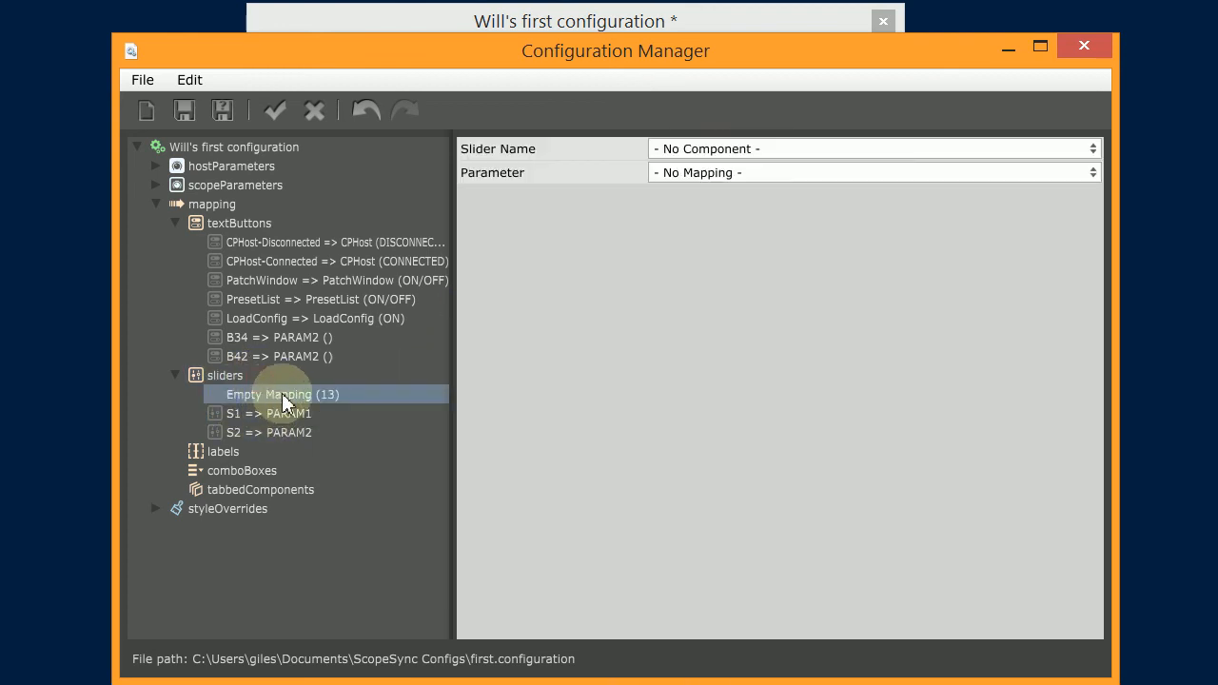
pyautogui.click(747, 149)
pyautogui.click(740, 208)
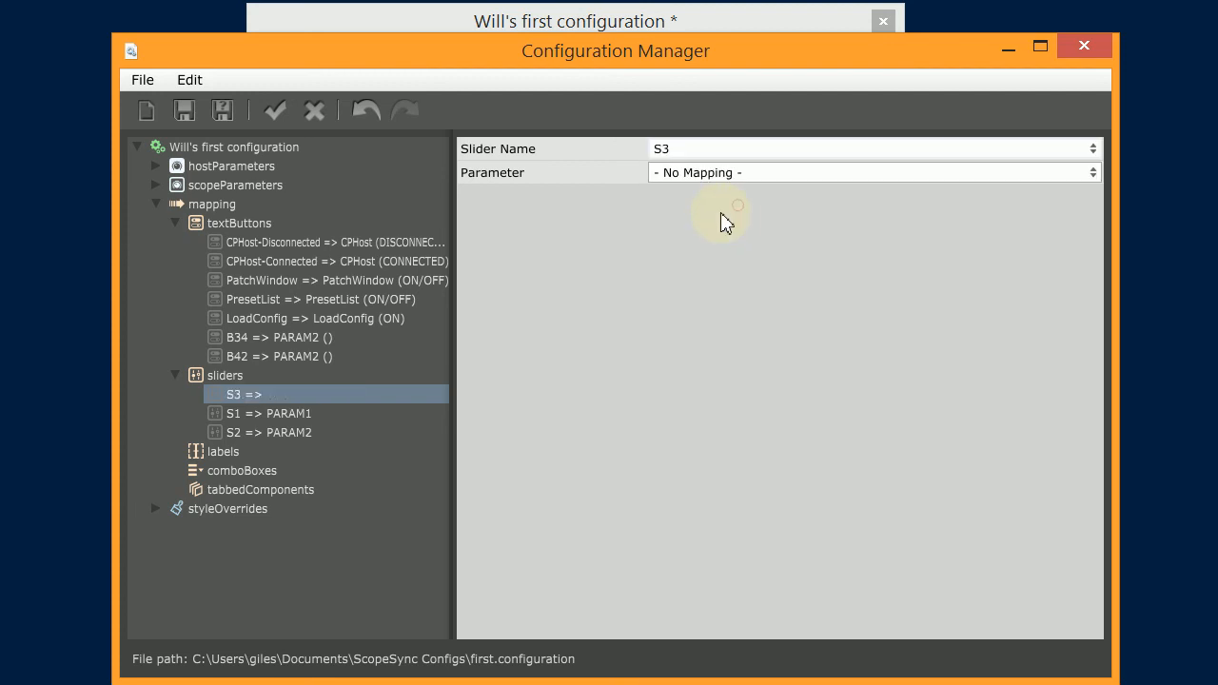
pyautogui.click(721, 174)
pyautogui.click(726, 238)
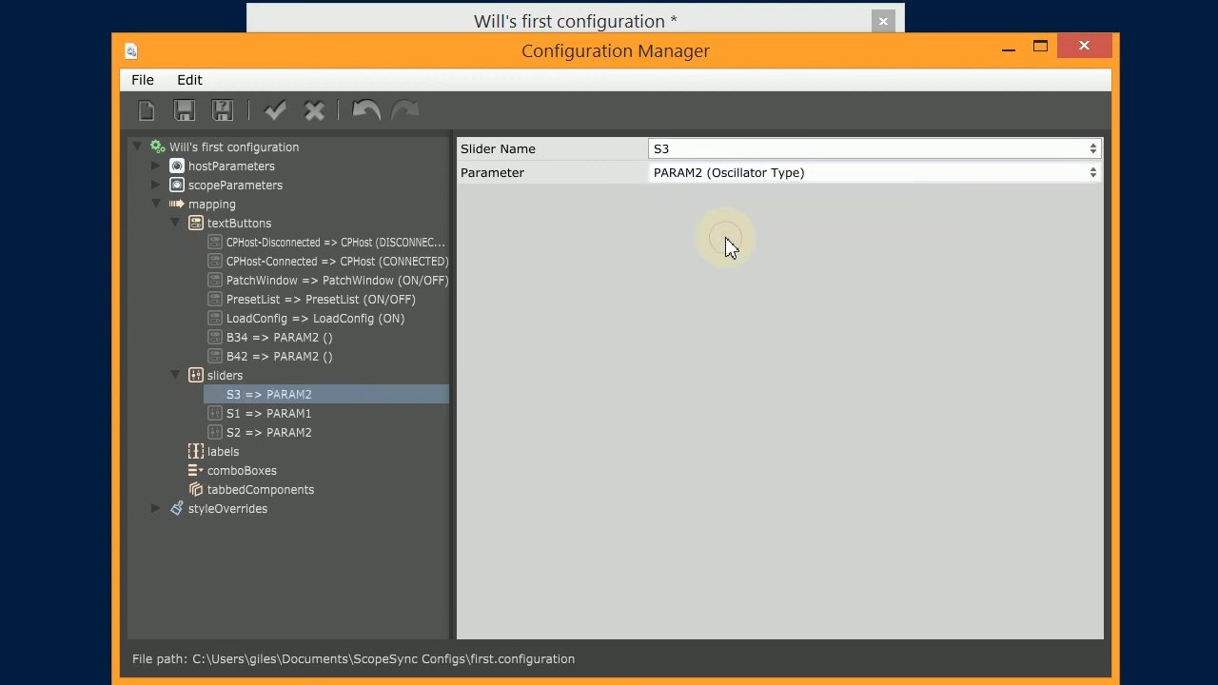
# - Close the Configuration Manager and test the third rotary by turning its Osc Type value to SawUp
pyautogui.click(1089, 46)
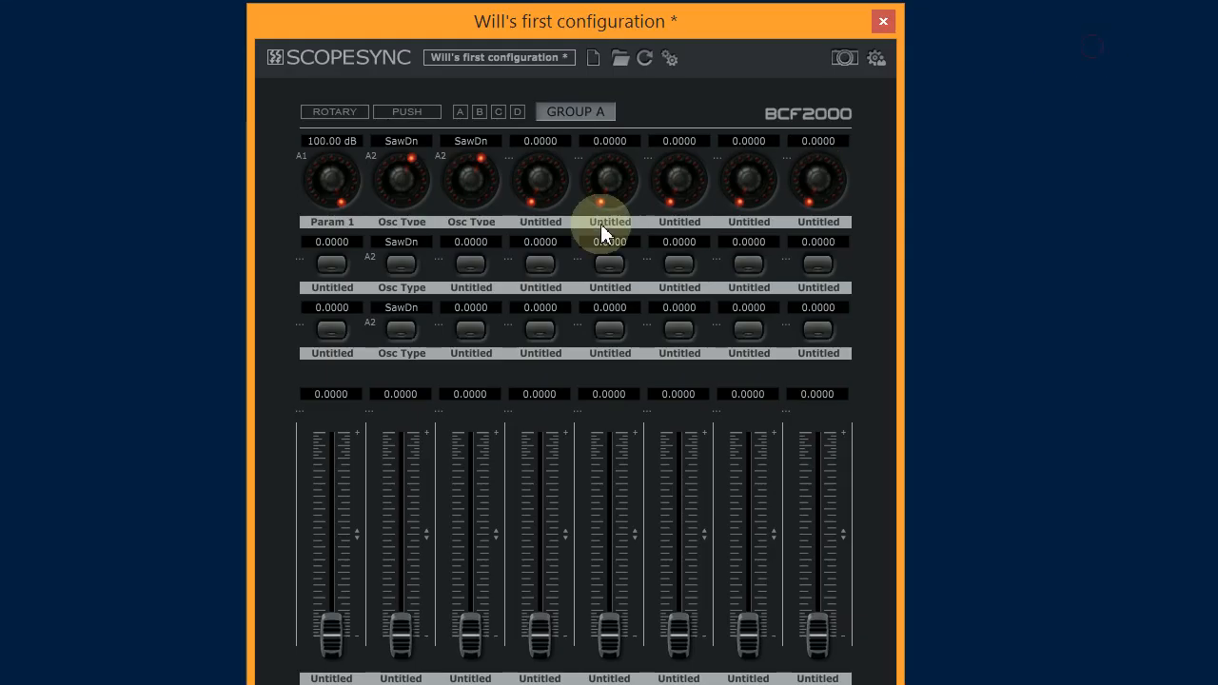
pyautogui.moveTo(466, 190)
pyautogui.mouseDown()
pyautogui.moveTo(483, 122)
pyautogui.moveTo(533, 266)
pyautogui.moveTo(502, 167)
pyautogui.moveTo(511, 223)
pyautogui.moveTo(468, 180)
pyautogui.mouseUp()
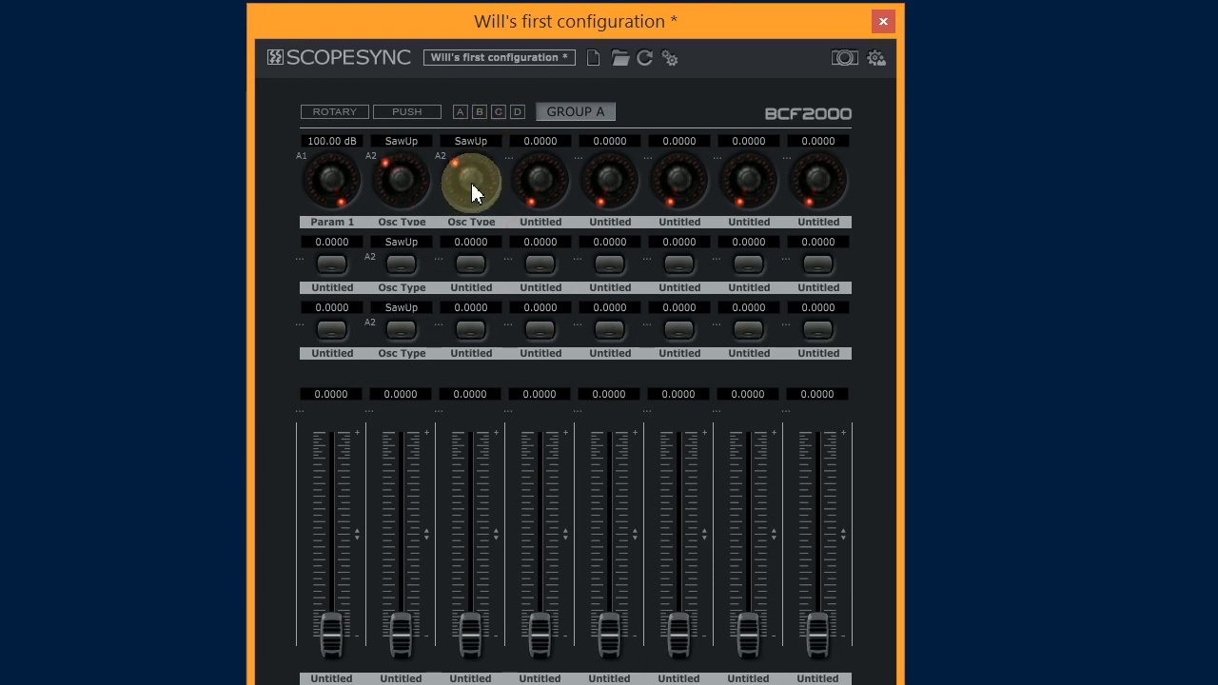
pyautogui.rightClick(472, 185)
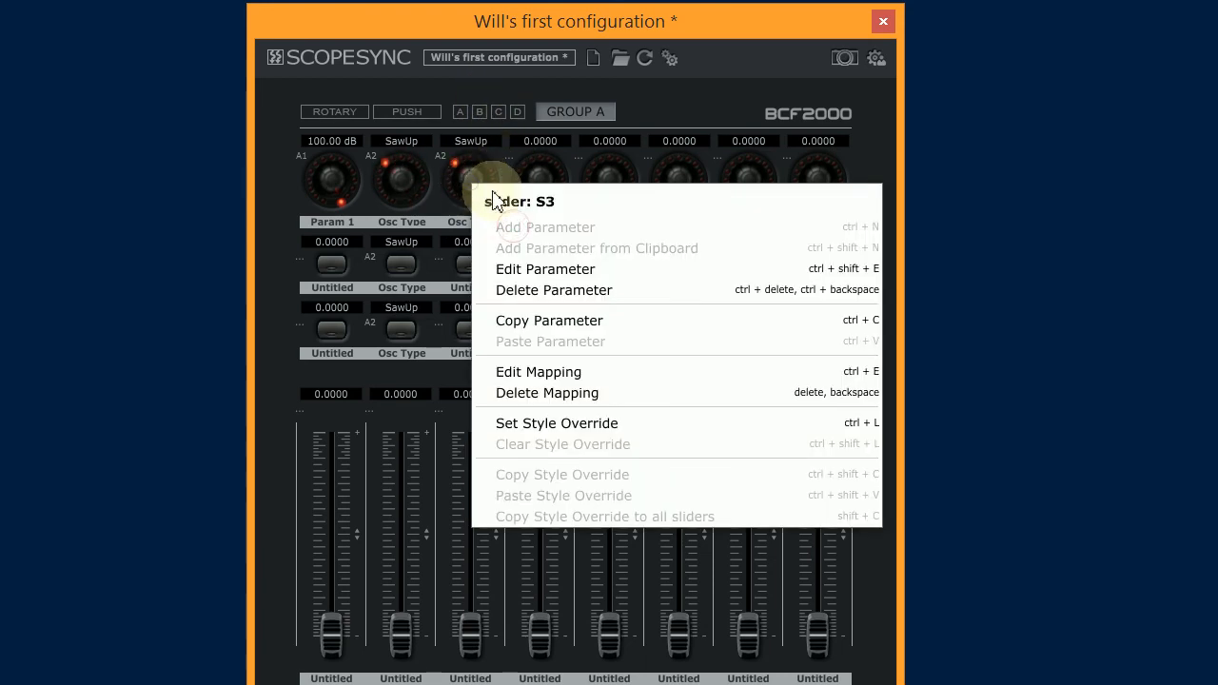
pyautogui.click(563, 290)
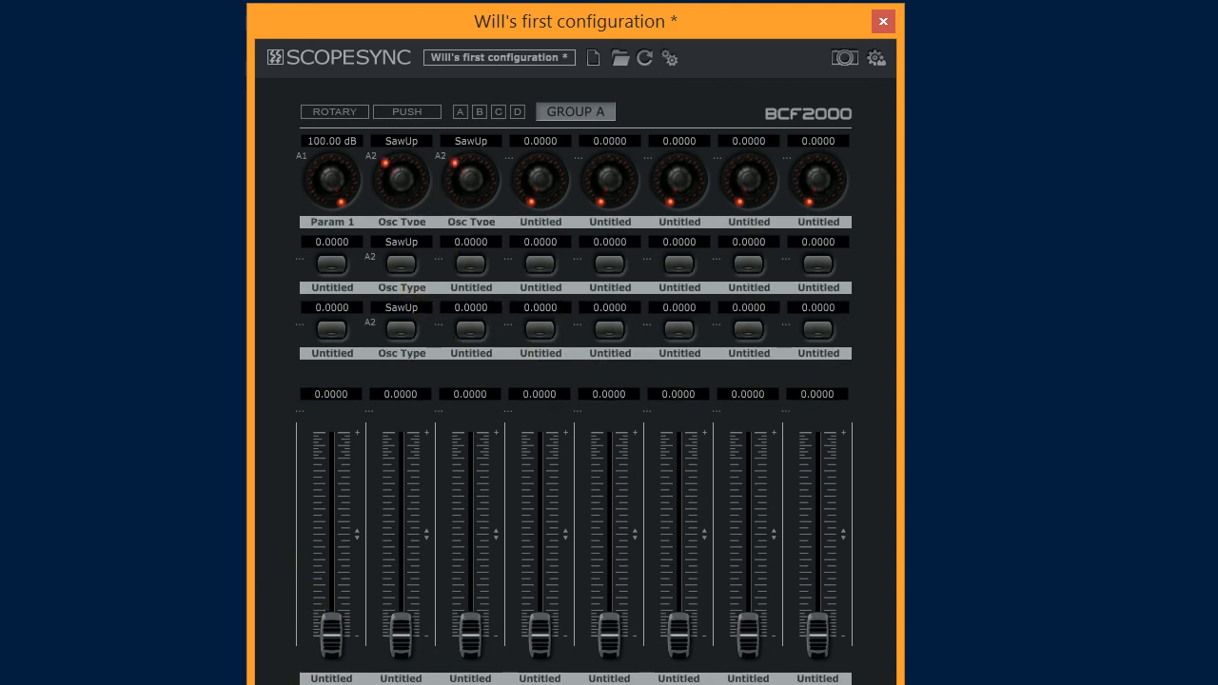
pyautogui.moveTo(490, 26); pyautogui.dragTo(513, 2)
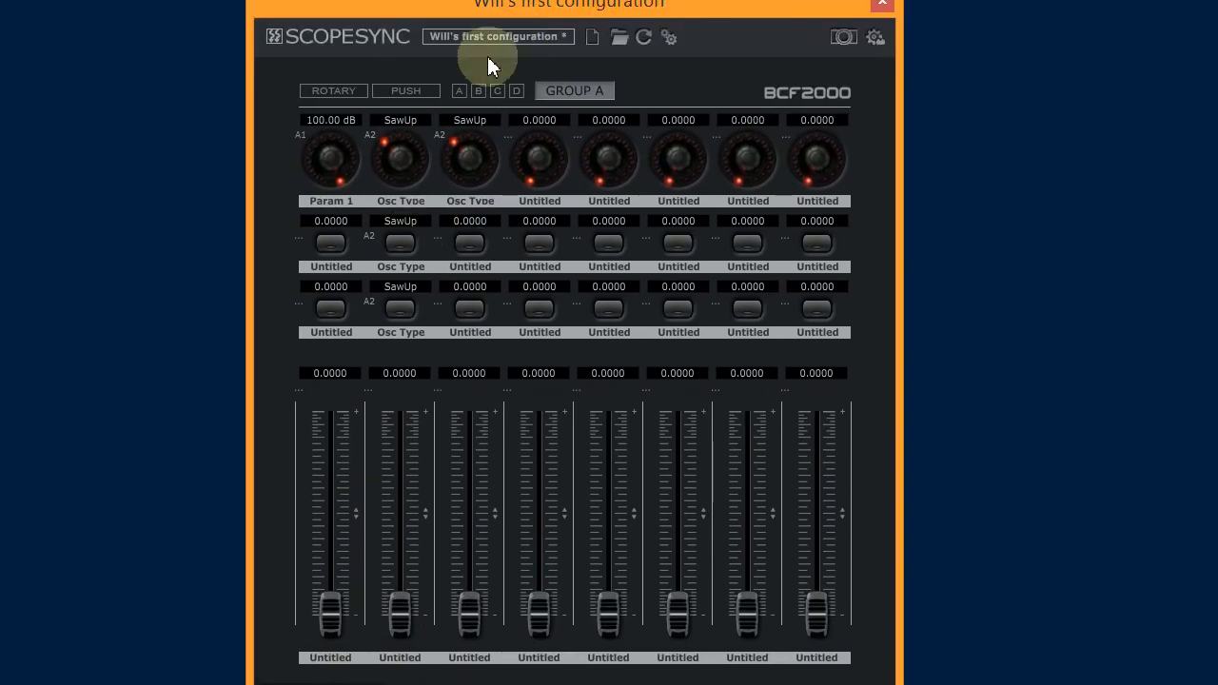
pyautogui.moveTo(511, 2); pyautogui.dragTo(513, 28)
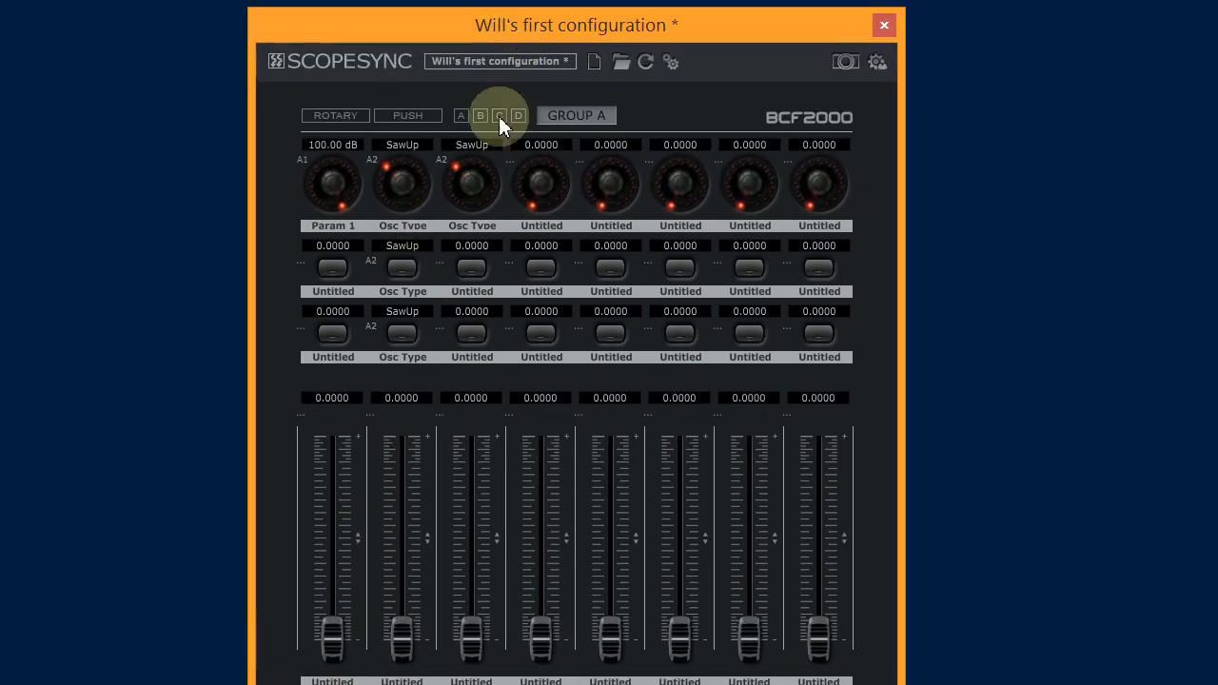
# - Open the Configuration Manager and delete the slider mapping that links S3 to PARAM2
pyautogui.click(671, 63)
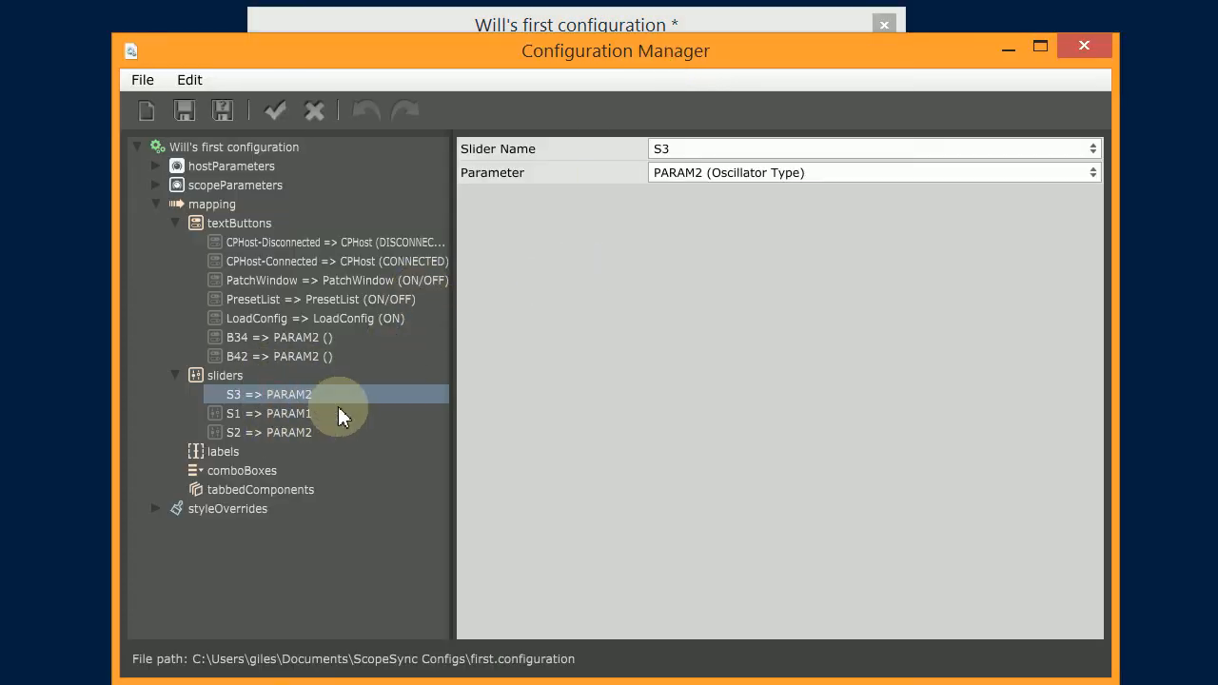
pyautogui.press('Delete')
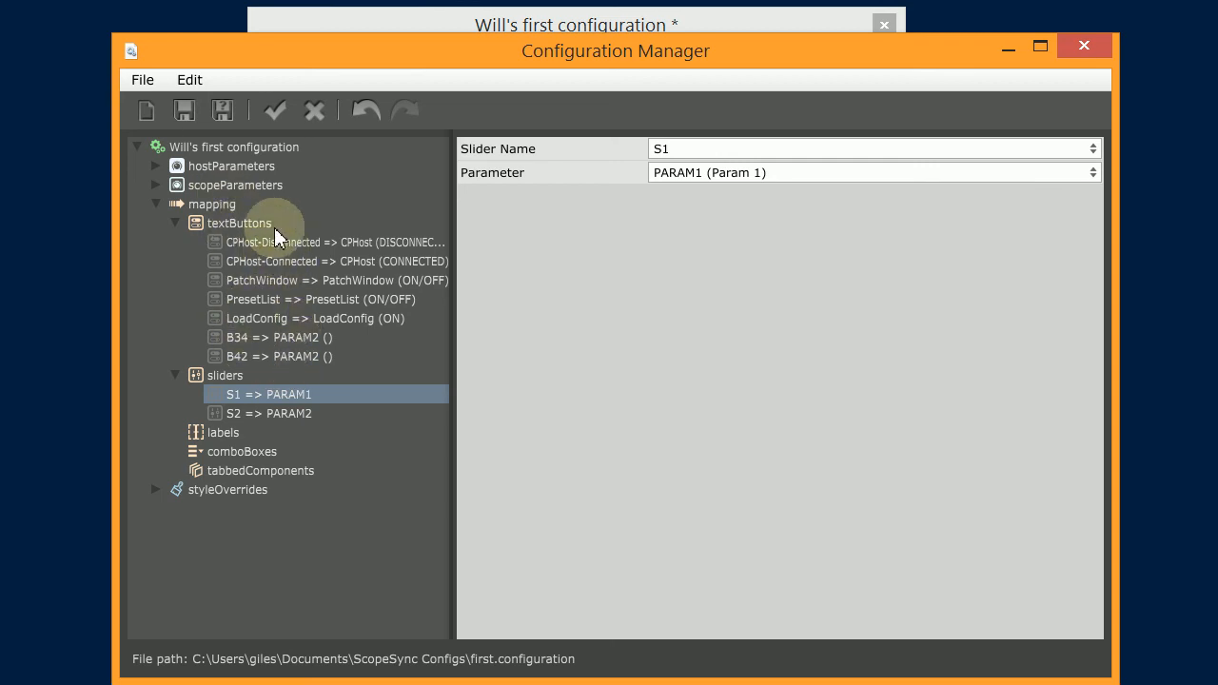
# - Set the mapping type of text button B34 to Increment and of text button B42 to Decrement
pyautogui.click(275, 339)
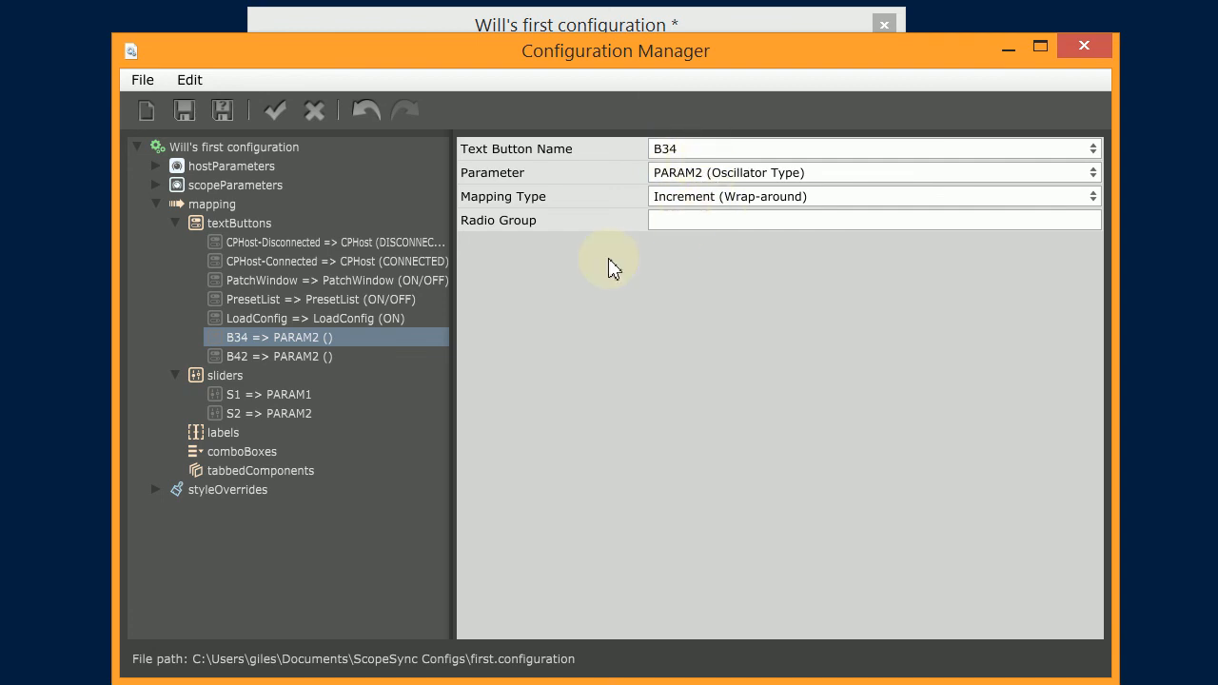
pyautogui.click(717, 200)
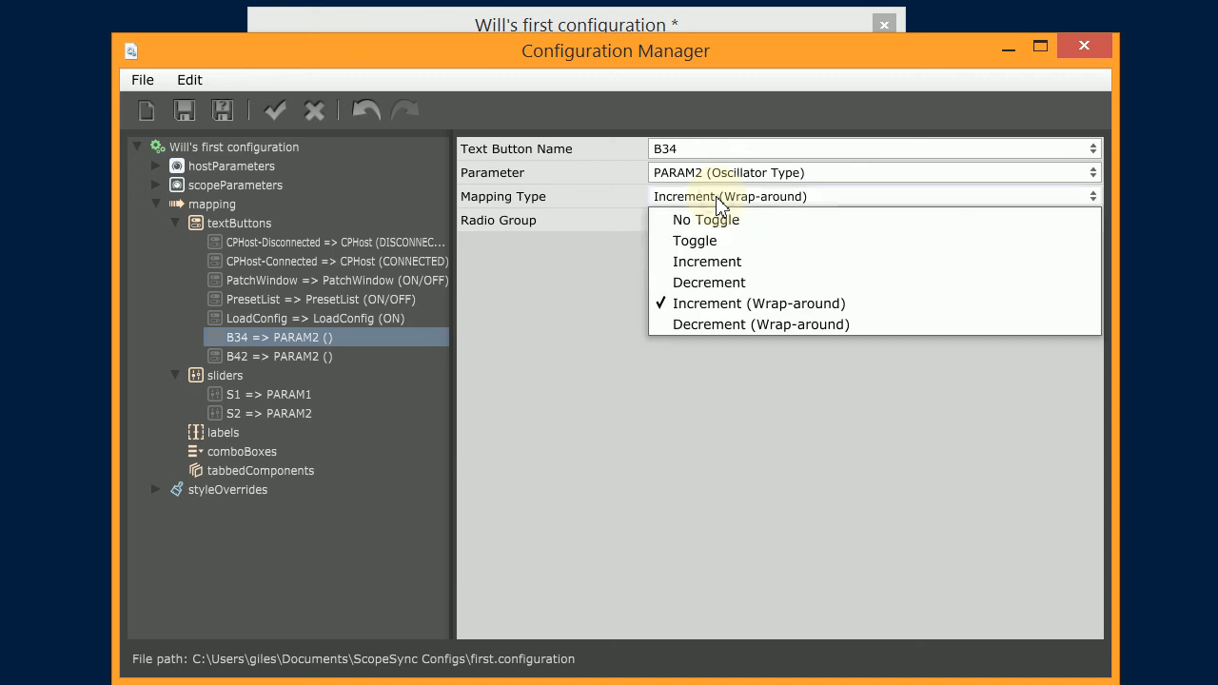
pyautogui.click(746, 265)
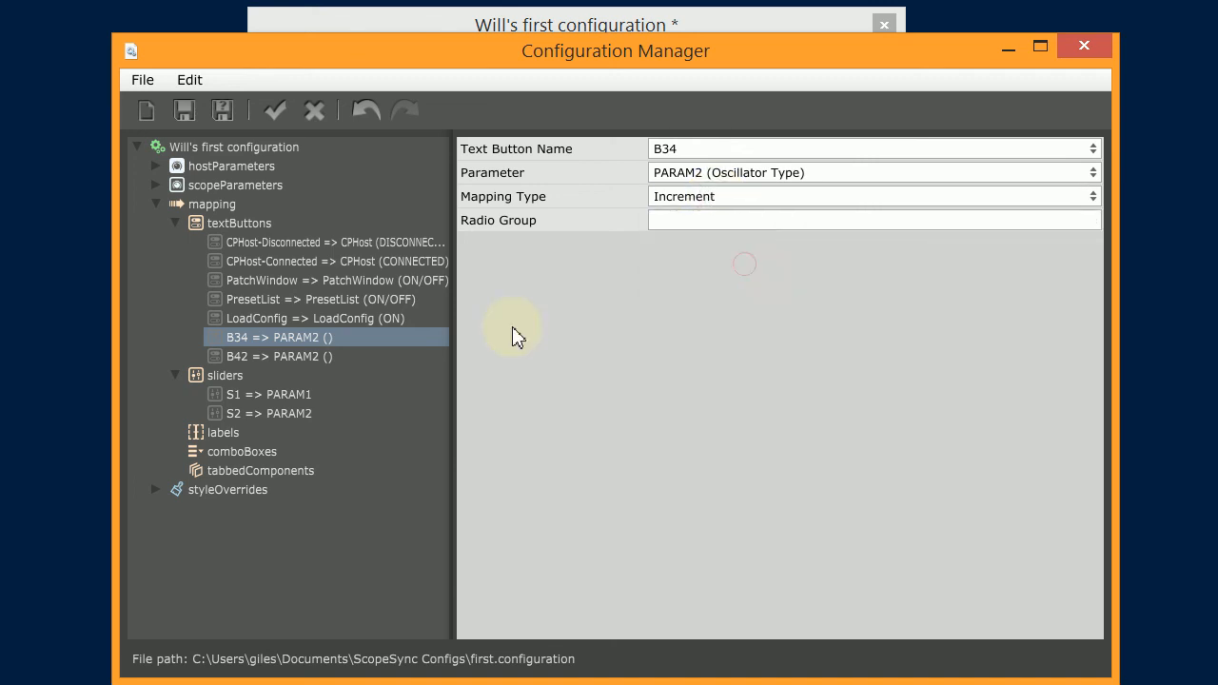
pyautogui.click(289, 358)
pyautogui.click(756, 208)
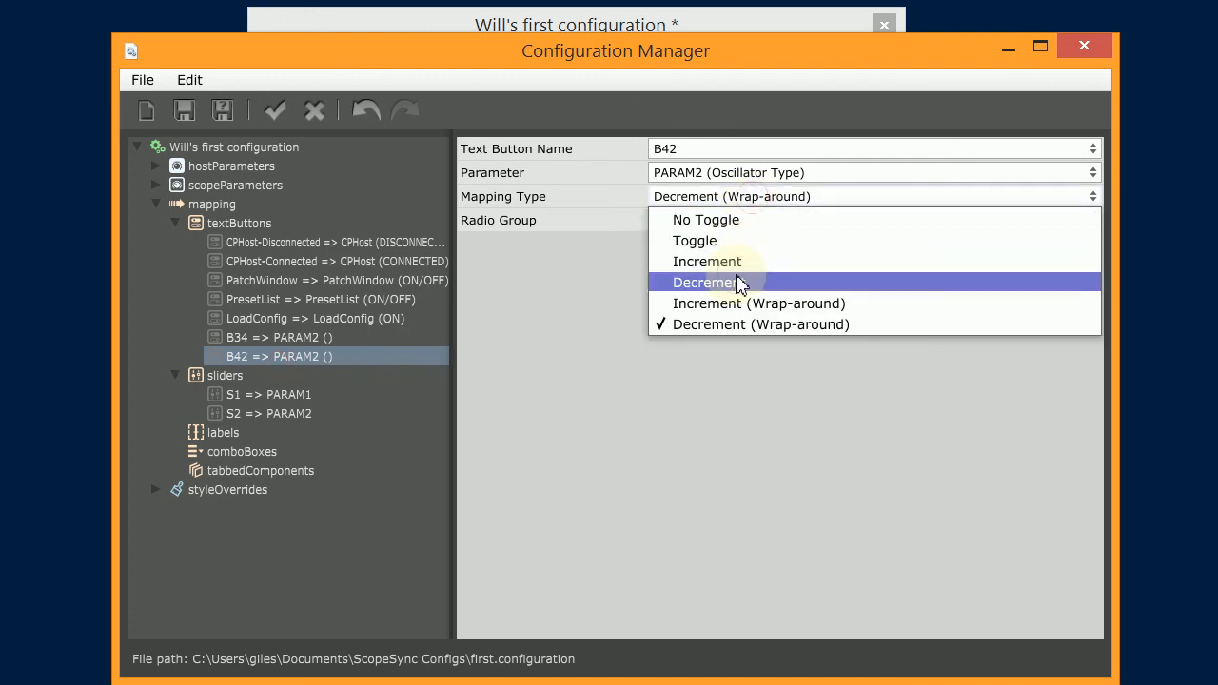
pyautogui.click(736, 276)
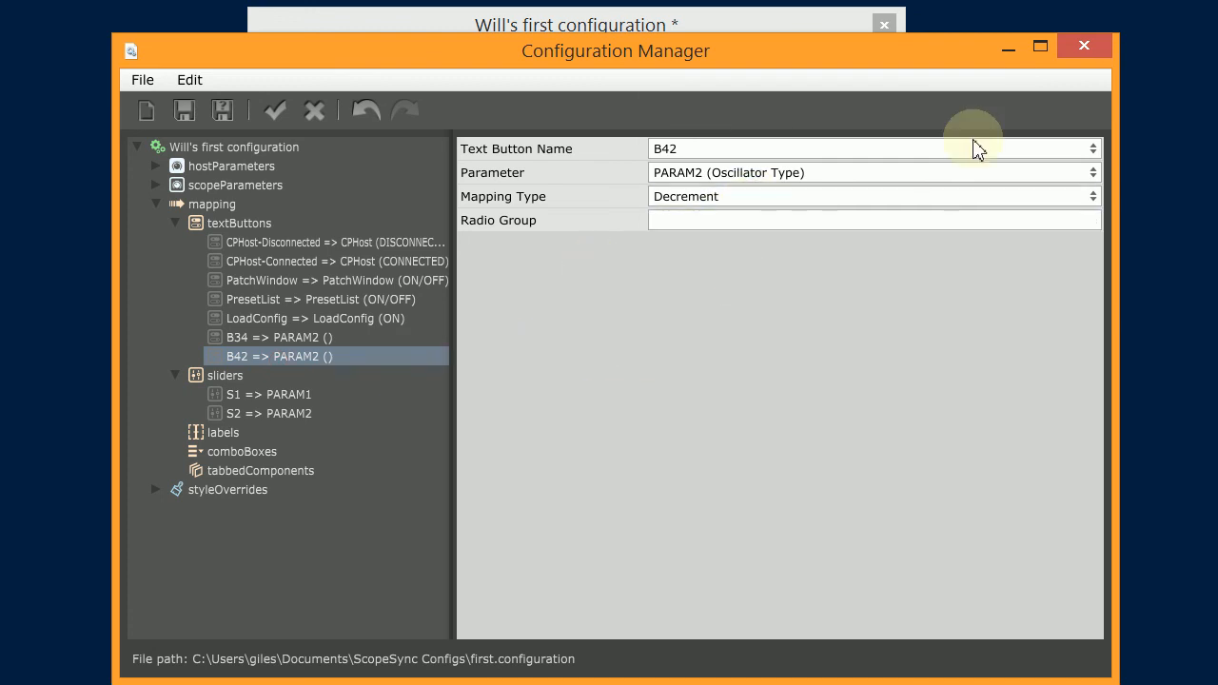
# - Close the Configuration Manager and test the Osc Type rotary and the increment and decrement buttons below it
pyautogui.click(1099, 54)
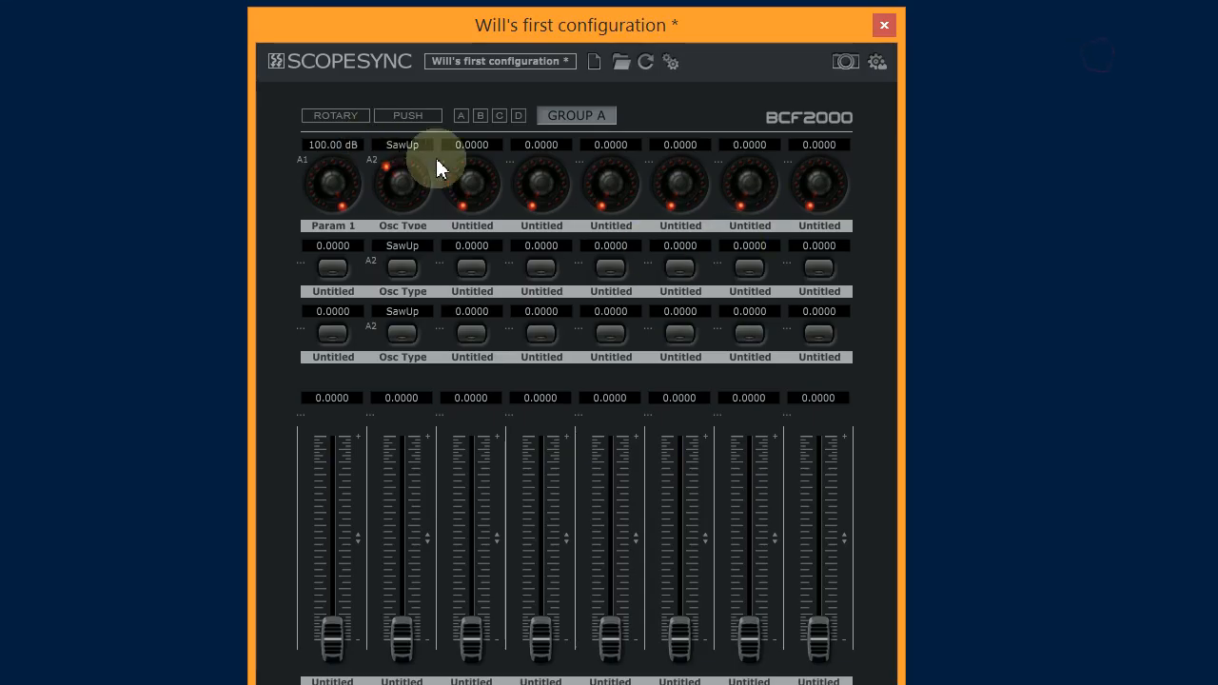
pyautogui.moveTo(404, 198); pyautogui.dragTo(399, 169)
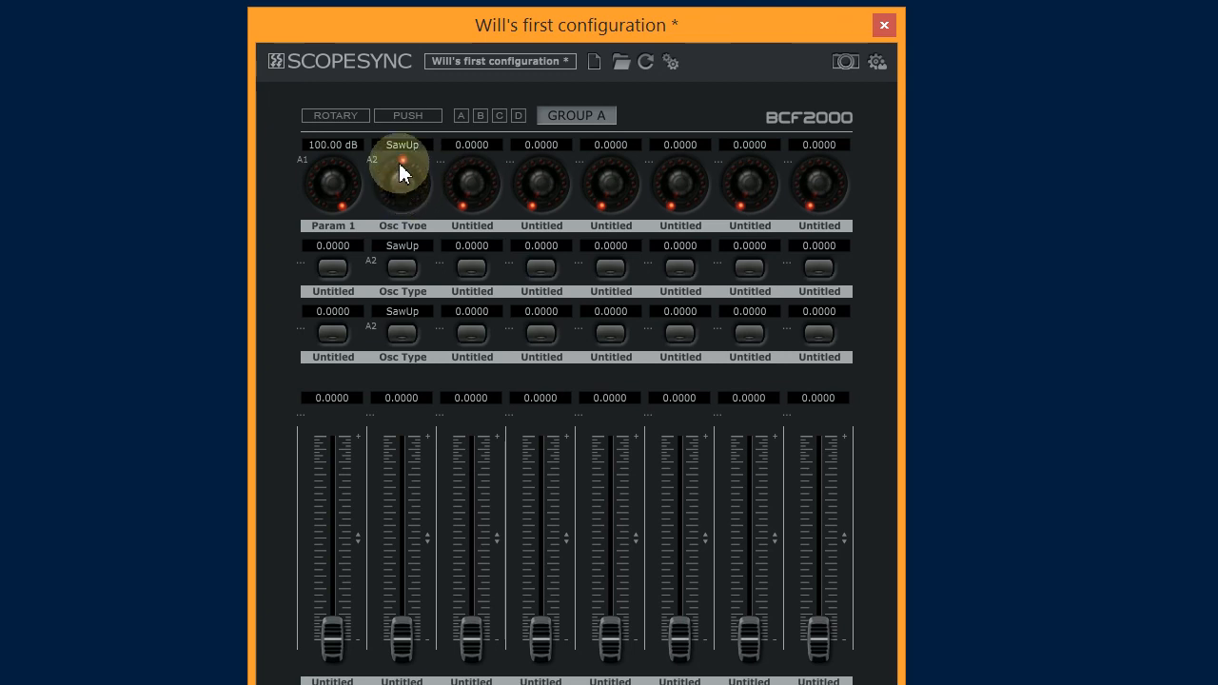
pyautogui.click(402, 271)
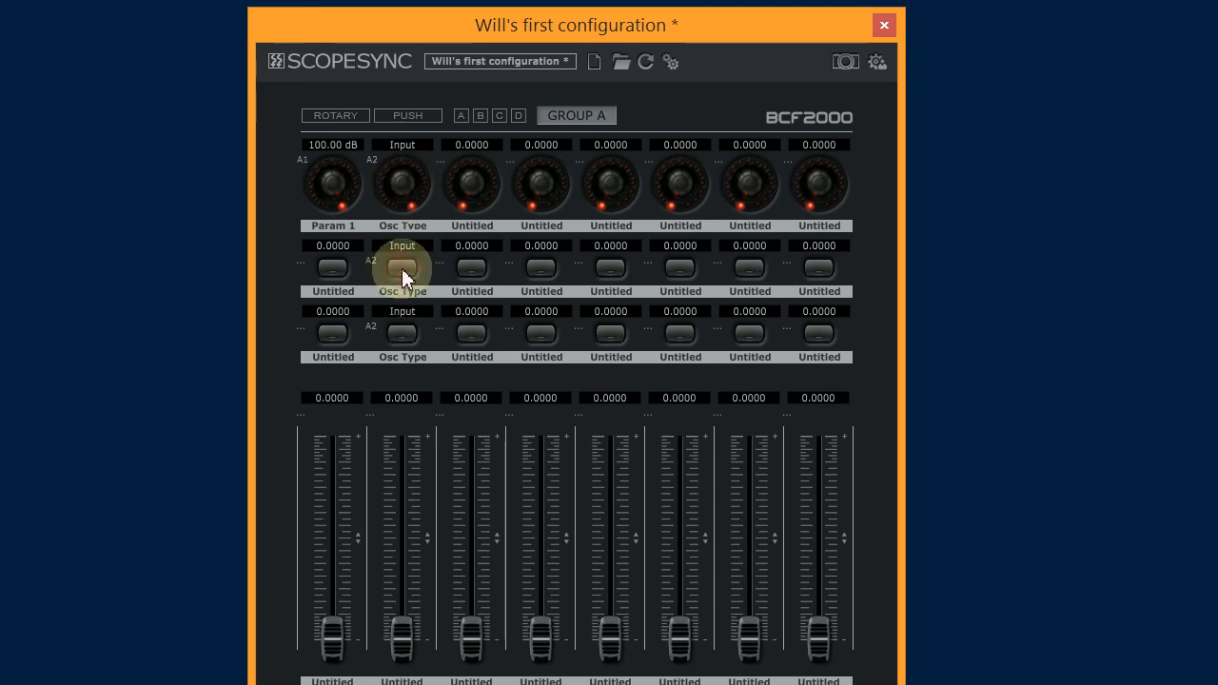
pyautogui.click(402, 333)
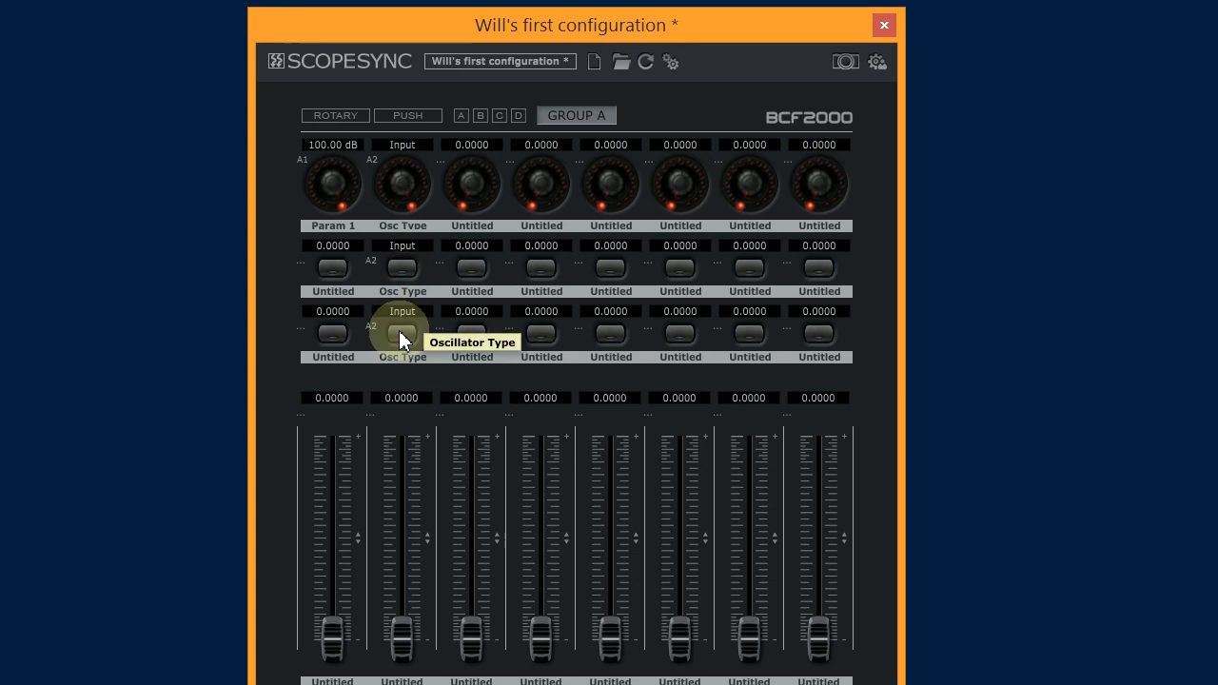
pyautogui.click(402, 335)
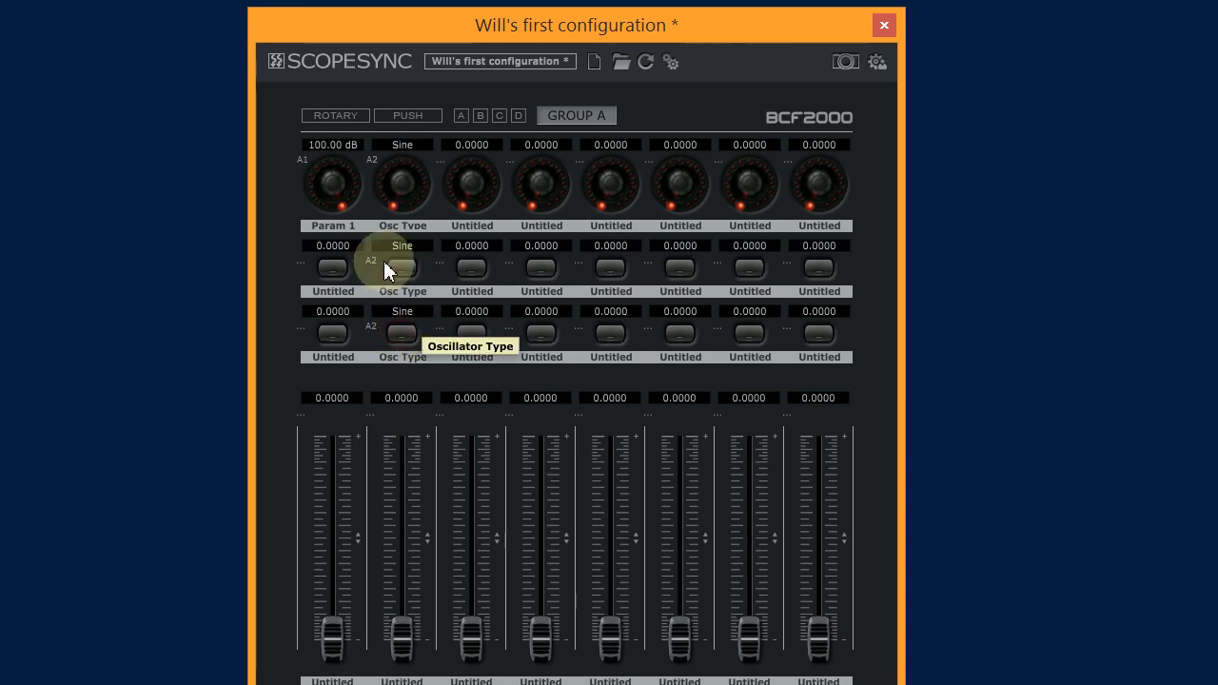
# - Look through the labels, comboBoxes and tabbedComponents mapping categories in the Configuration Manager, and close it
pyautogui.click(670, 62)
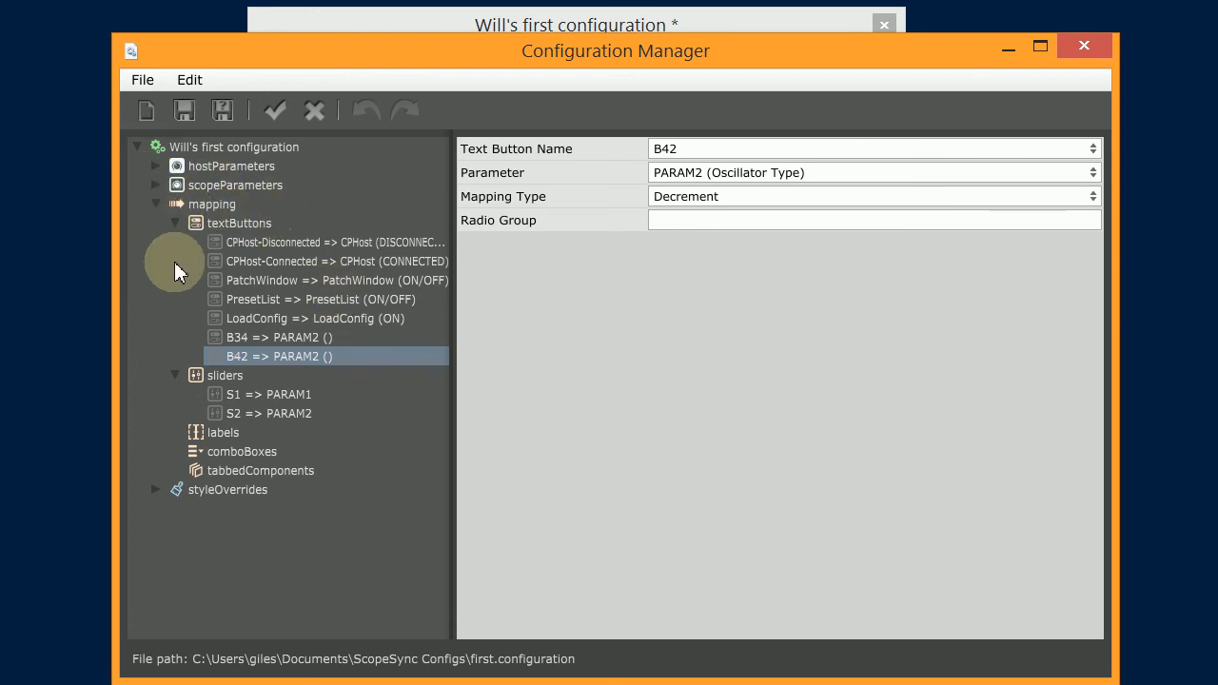
pyautogui.click(233, 431)
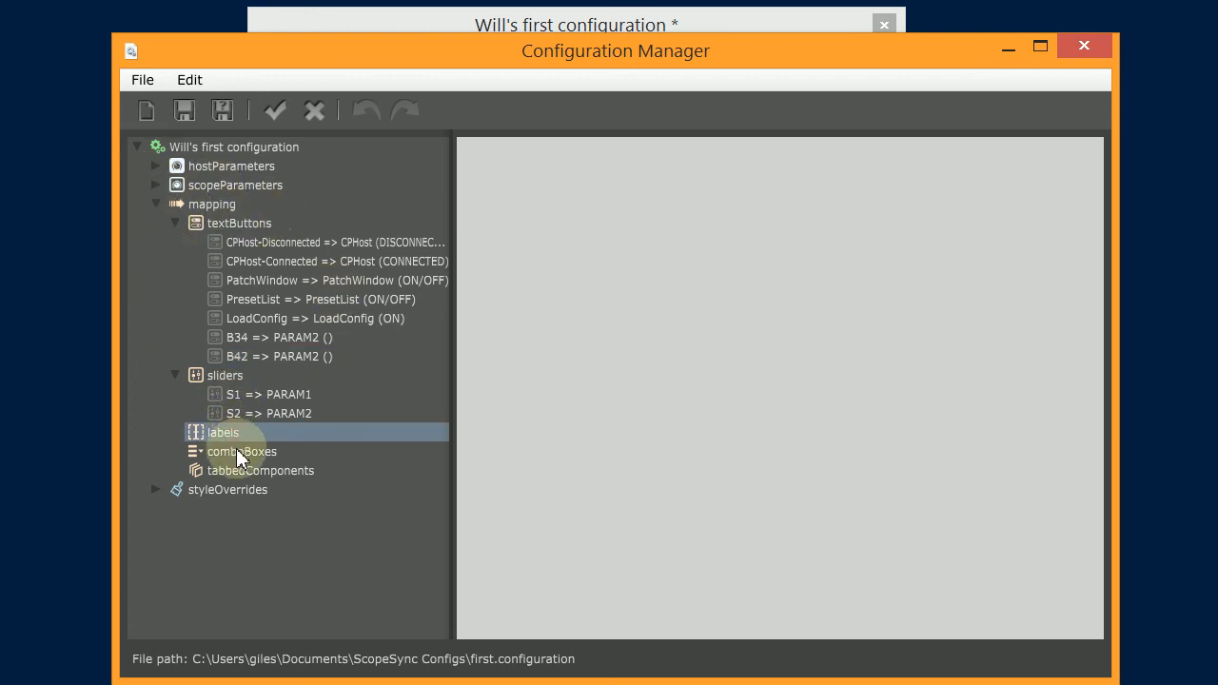
pyautogui.click(236, 451)
pyautogui.click(260, 473)
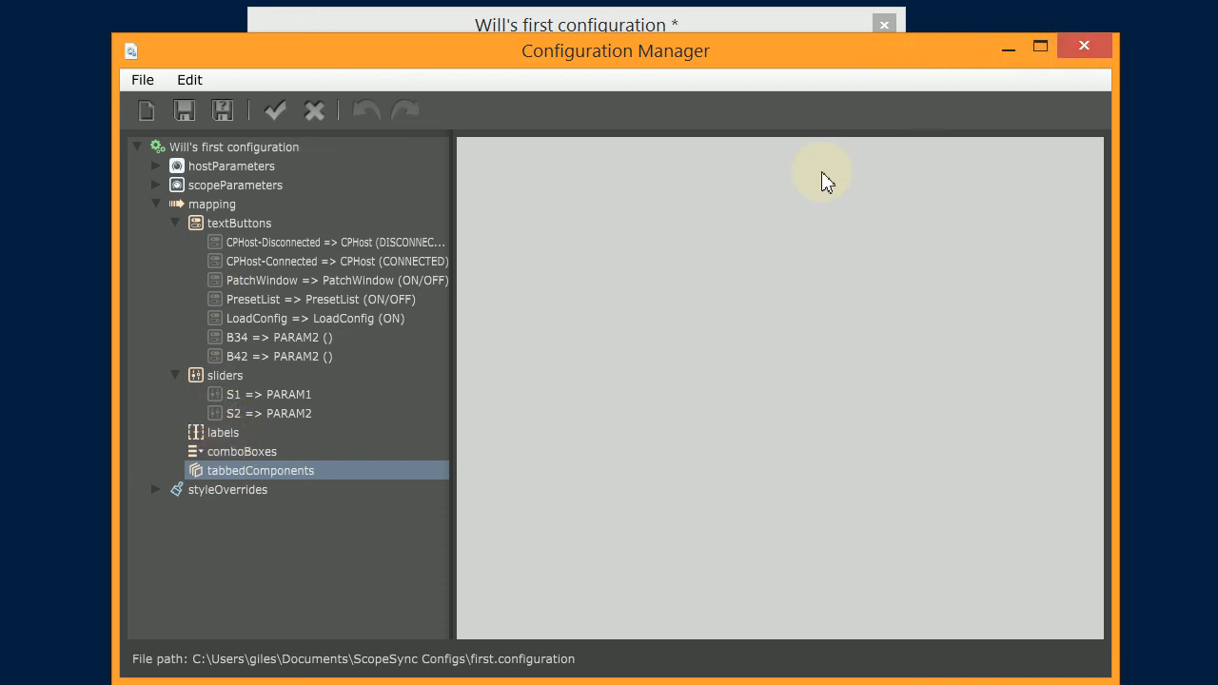
pyautogui.click(1093, 49)
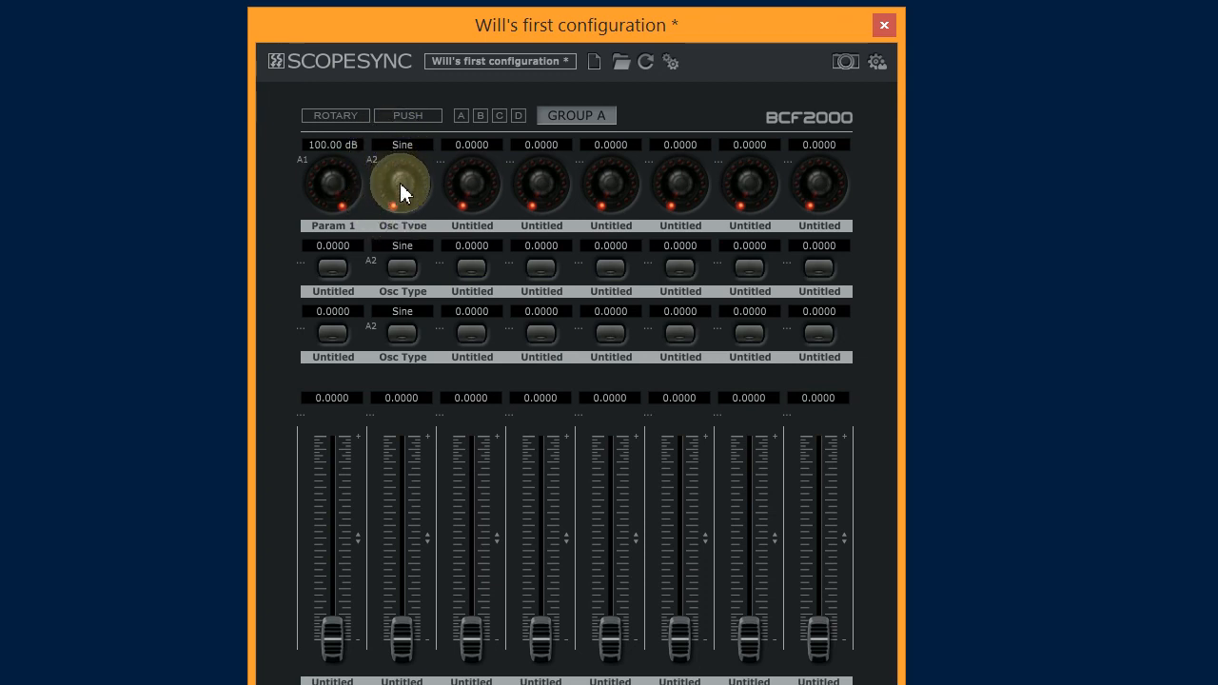
# - Inspect the available parameter and mapping commands for the second rotary's name label L2 and short label LS2
pyautogui.rightClick(406, 228)
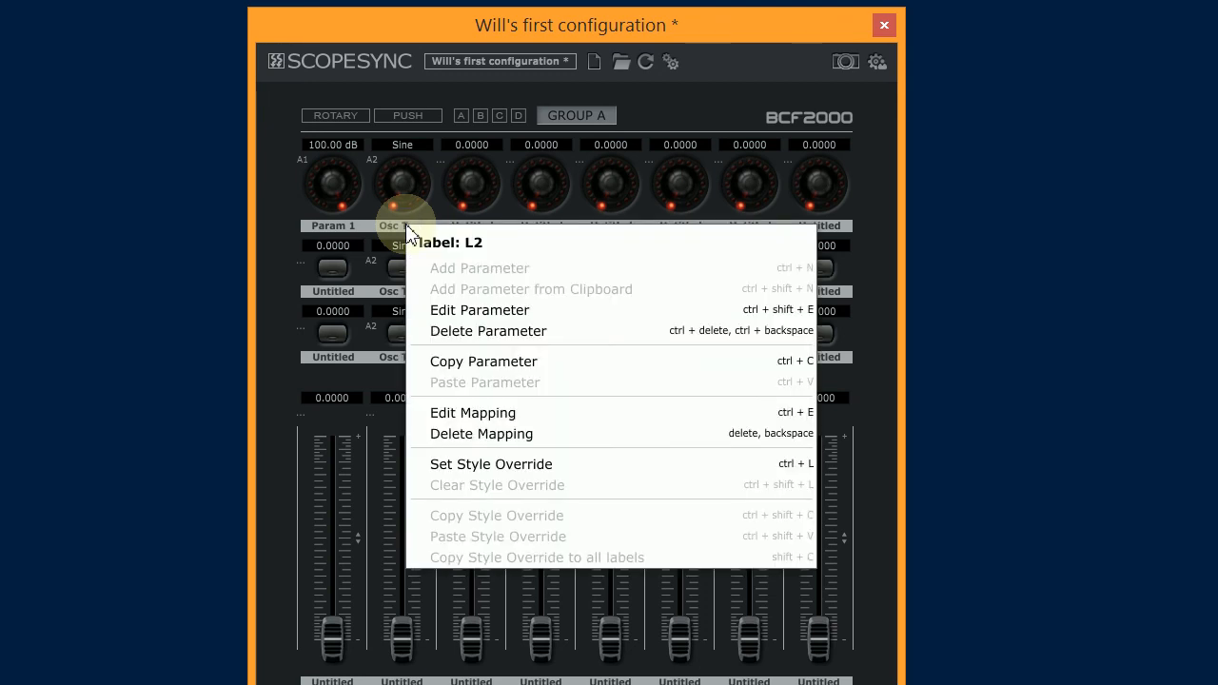
pyautogui.rightClick(373, 166)
pyautogui.rightClick(371, 155)
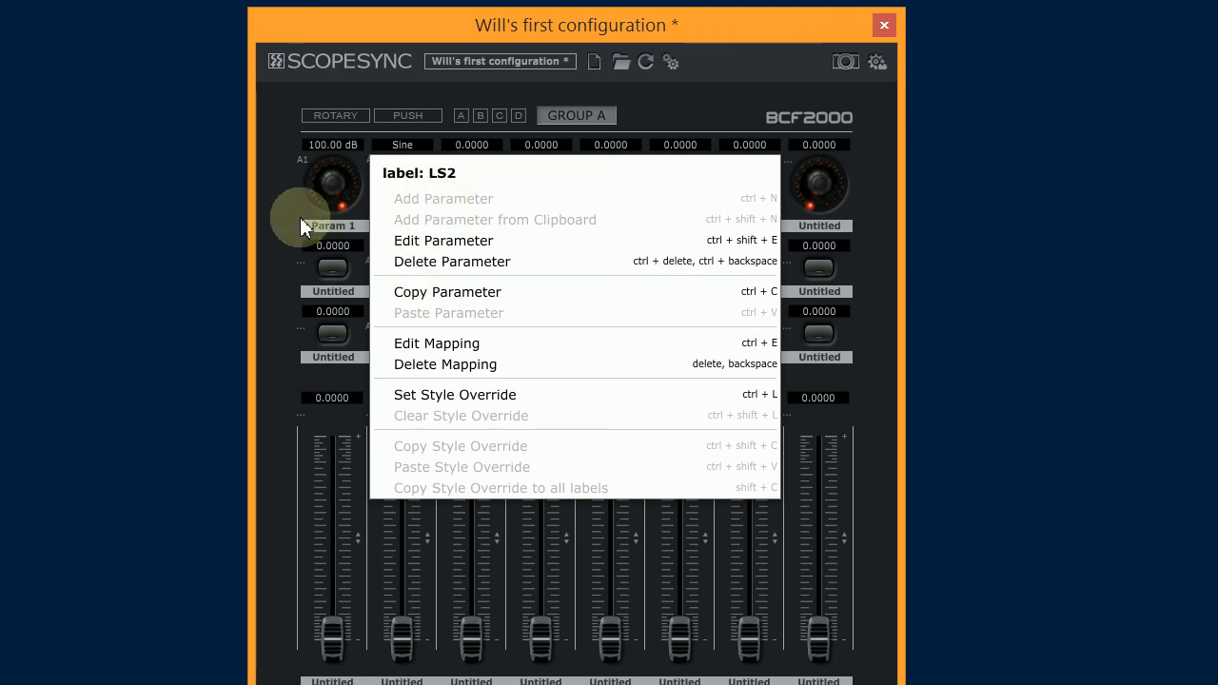
pyautogui.click(288, 189)
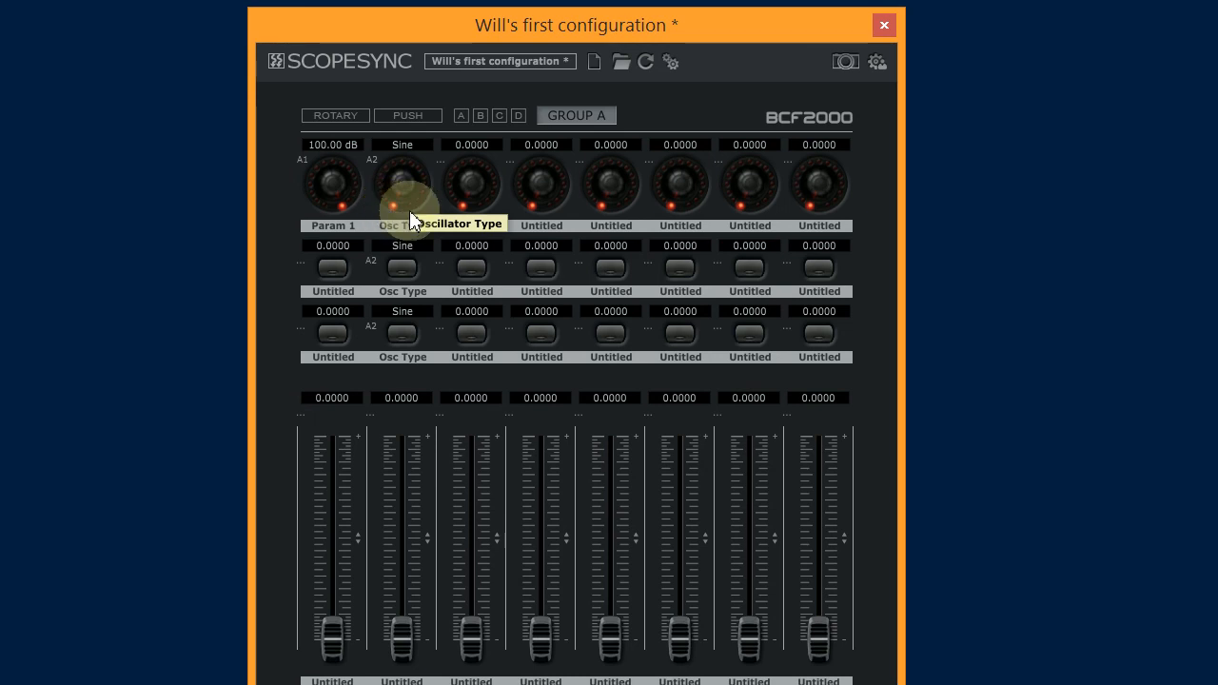
# - Reopen the Configuration Manager, collapse the mapping branch and expand styleOverrides to view its component categories
pyautogui.click(671, 61)
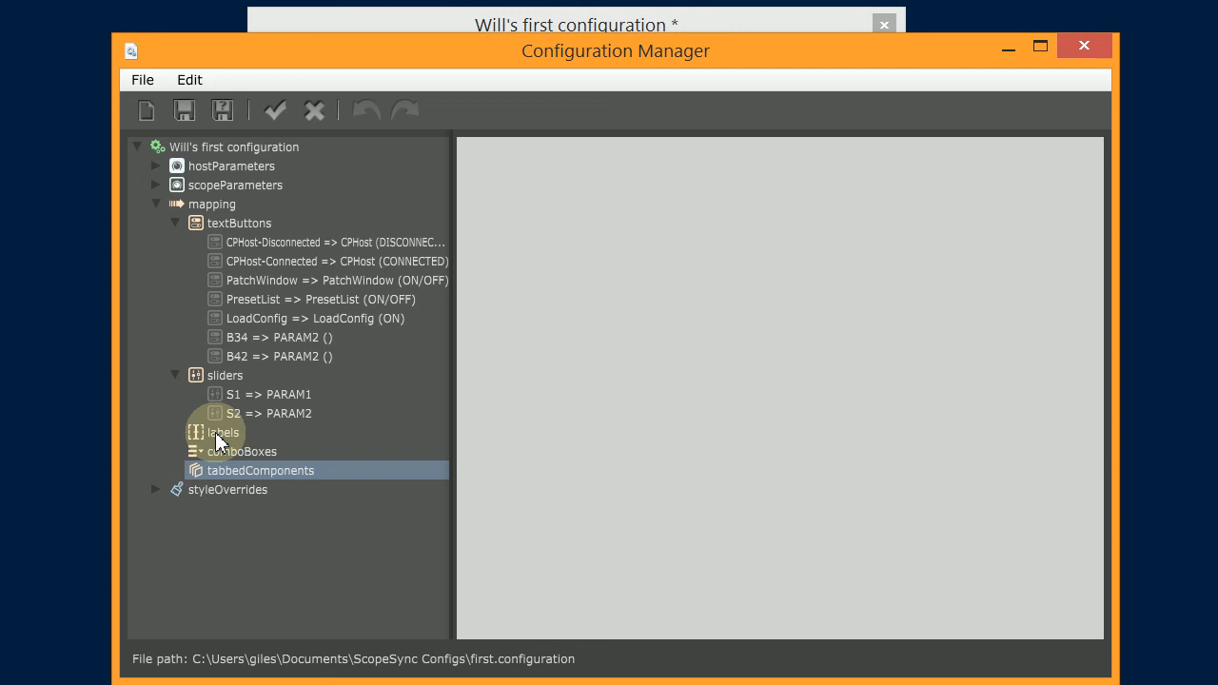
pyautogui.click(157, 203)
pyautogui.click(156, 222)
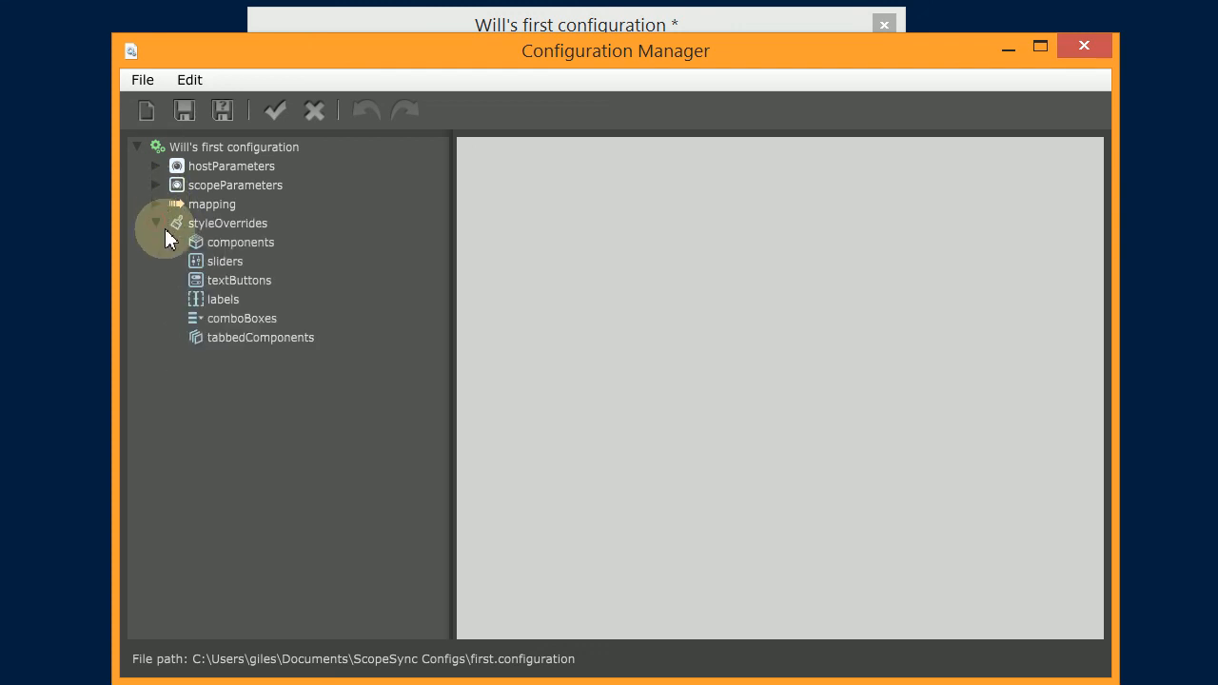